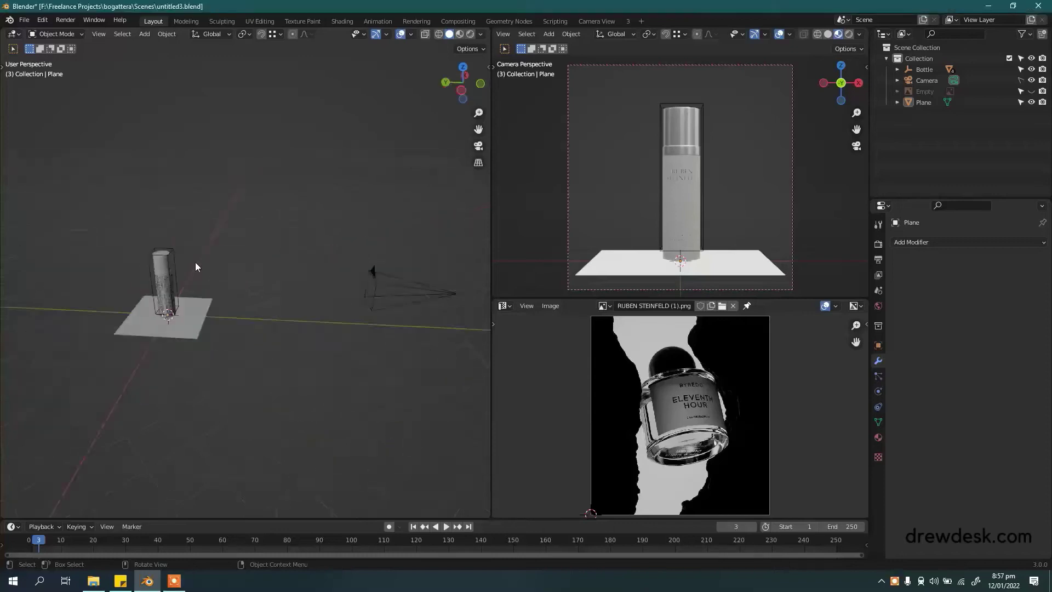
Add a cube beside the bottle and scale it into a tall wall
click(927, 80)
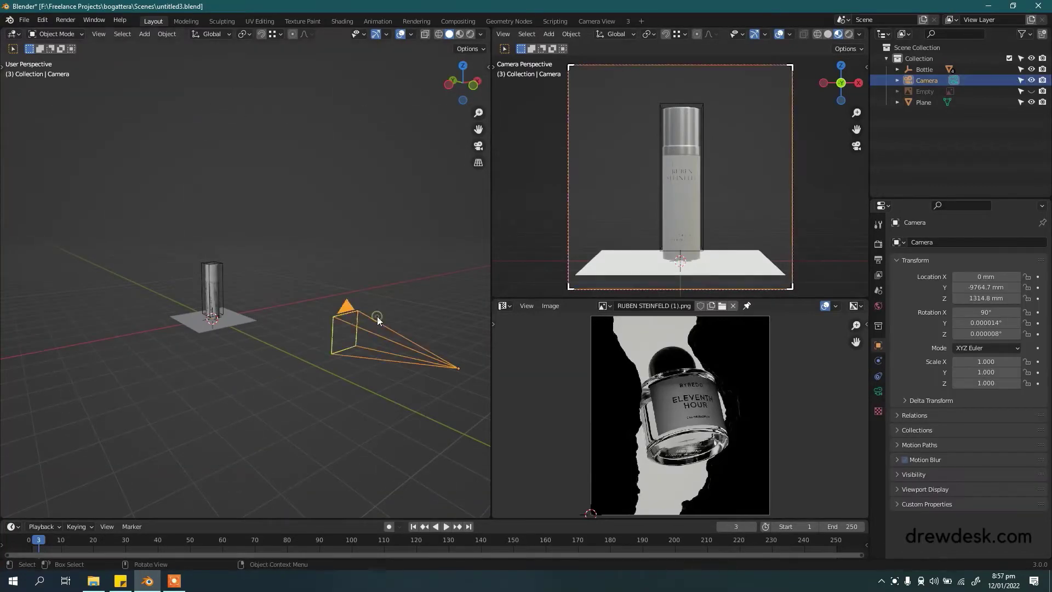
click(380, 263)
key(shift+a)
click(265, 290)
drag(264, 319, 271, 310)
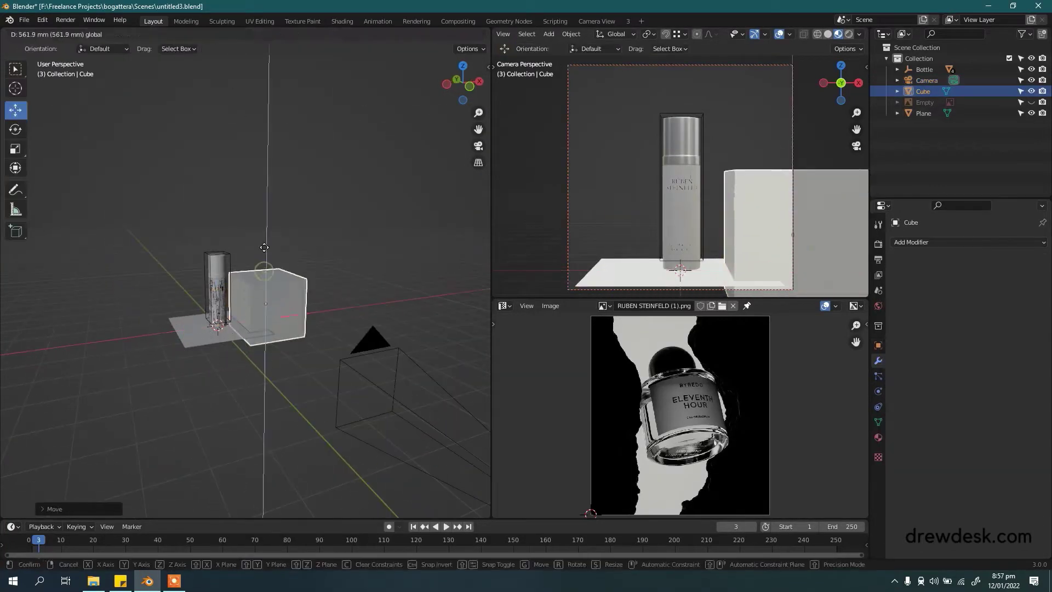
key(KP_1)
key(s)
key(z)
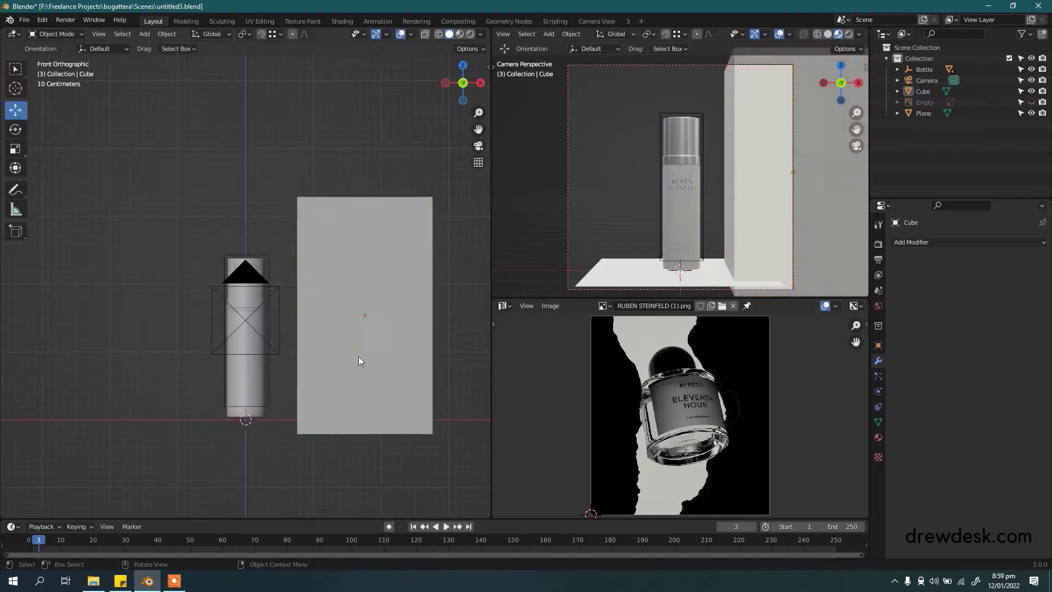
Duplicate the wall to the bottle's left, loop-cut the right wall, and raise the bottle
drag(267, 372, 49, 372)
click(316, 334)
key(Tab)
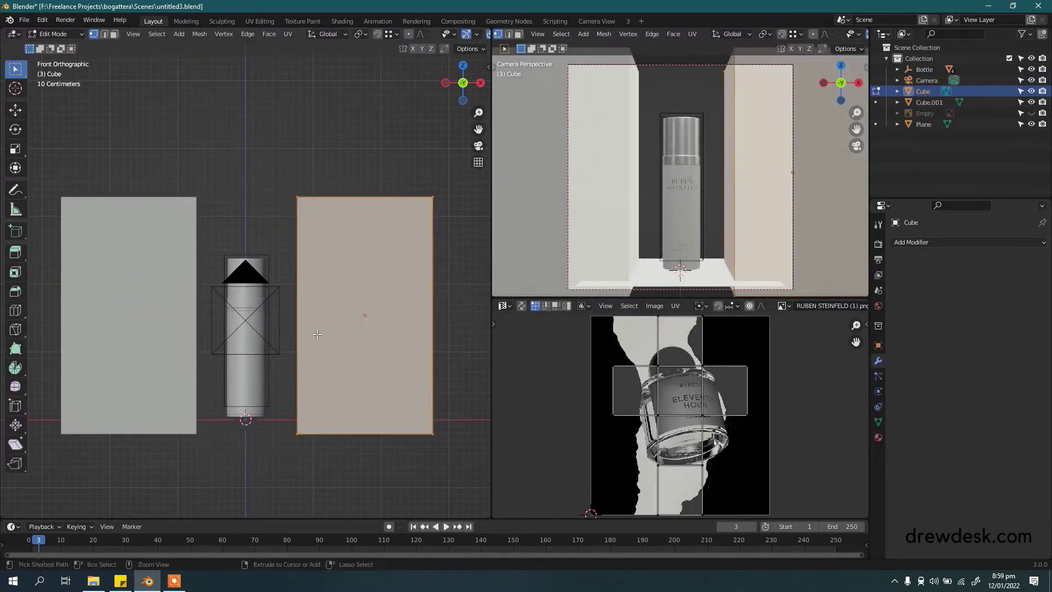
click(304, 318)
right_click(297, 325)
key(shift+z)
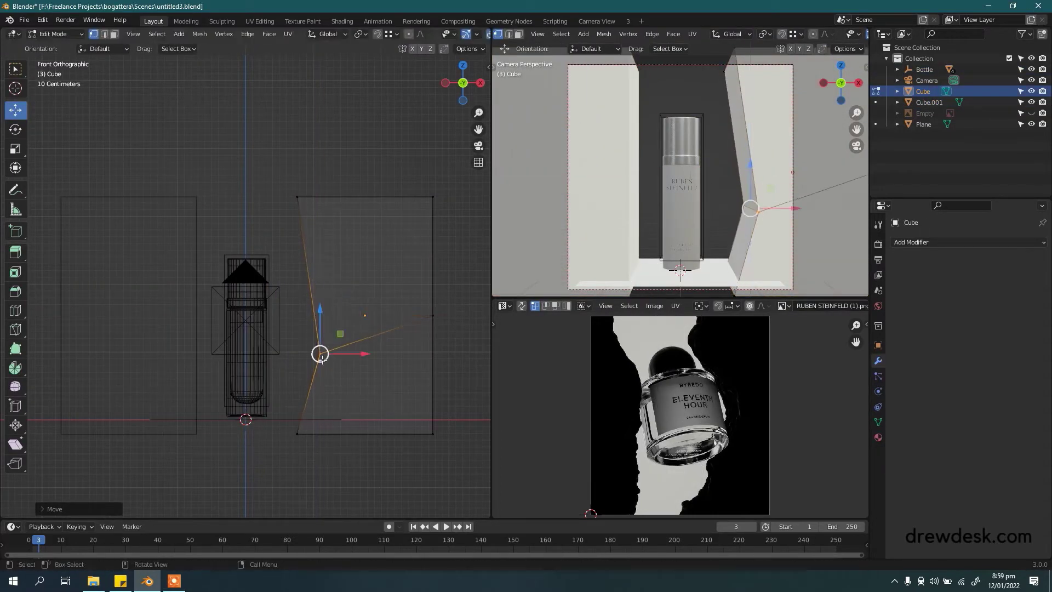
key(Tab)
click(271, 389)
drag(312, 400, 328, 365)
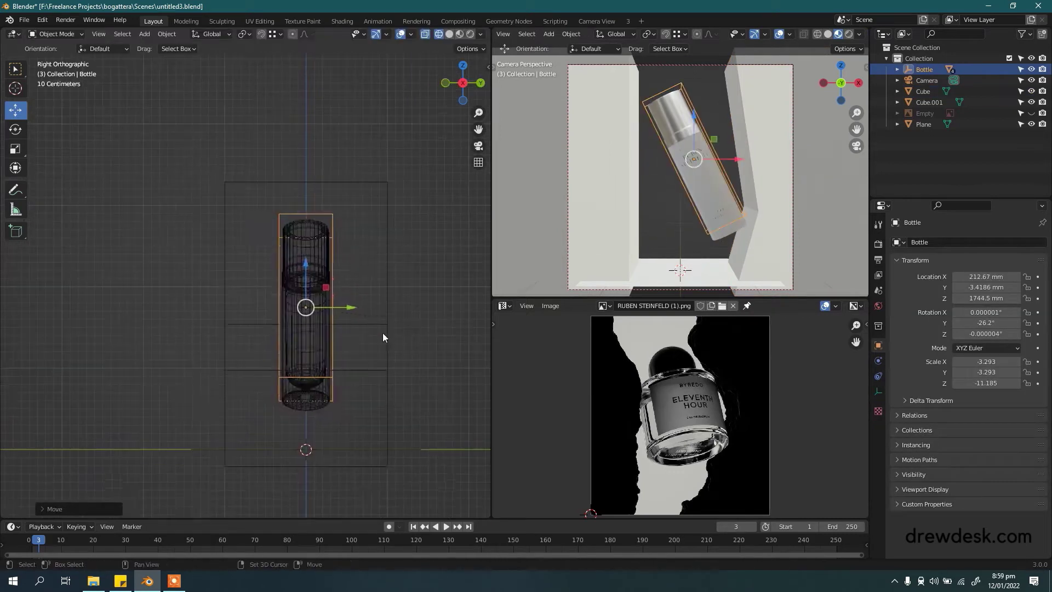
Confirm the bottle's tilt and rotate the camera to about 101° X, looking downward
click(202, 359)
key(shift+z)
scroll(202, 359, down, 3)
click(203, 359)
shift+middle_drag(256, 301, 188, 274)
key(r)
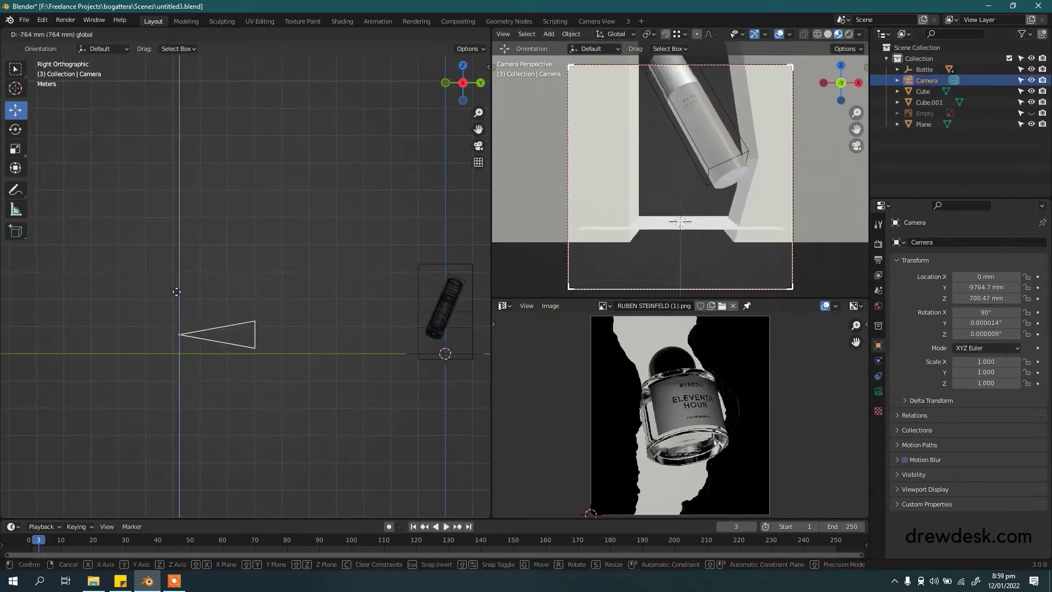
click(384, 391)
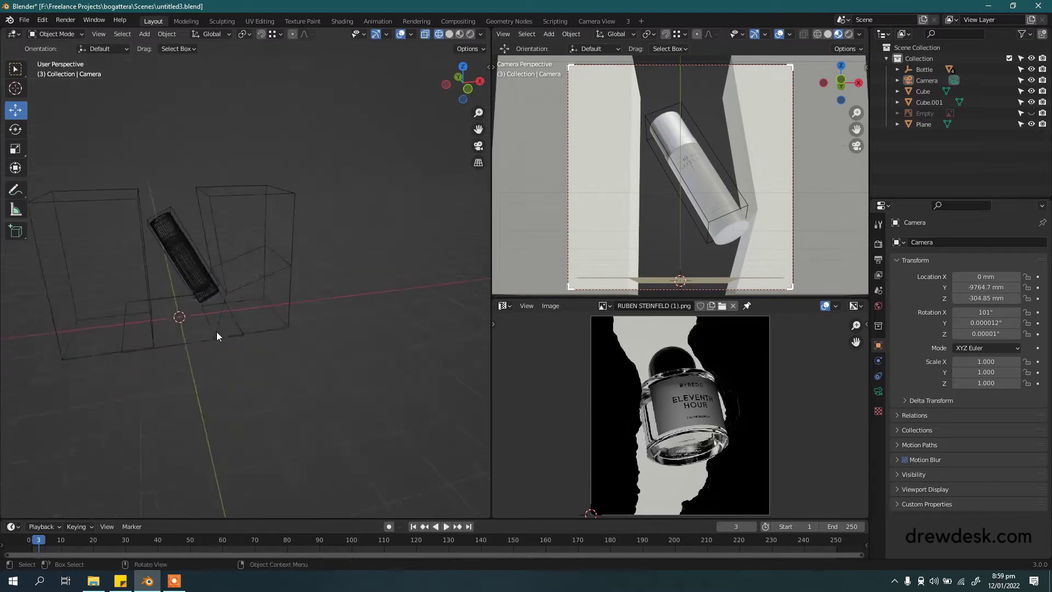
Select the camera and bring up its Viewport Display settings
click(200, 351)
scroll(208, 329, down, 3)
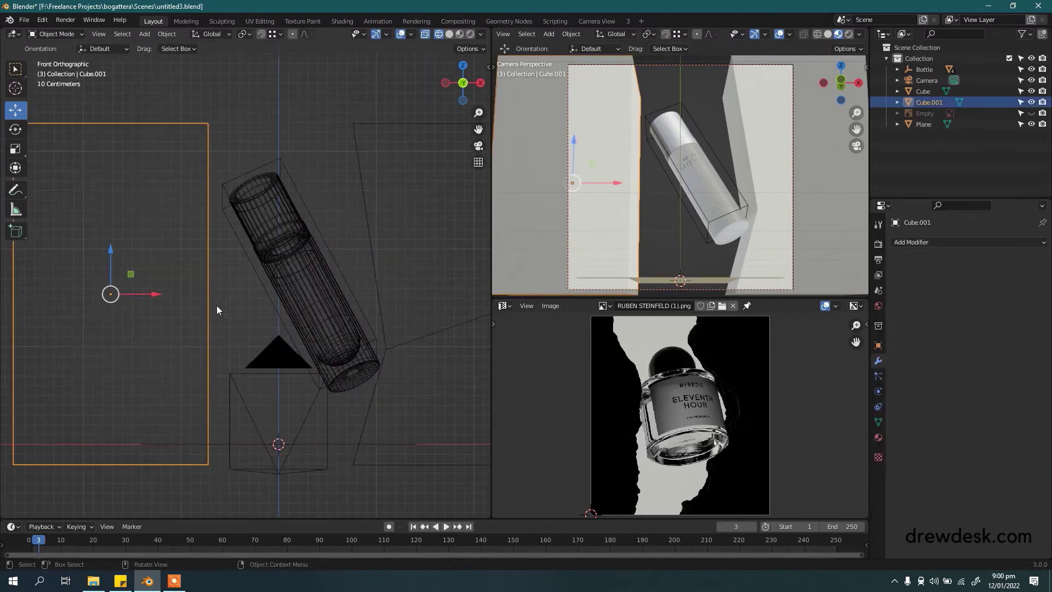
click(253, 345)
scroll(287, 363, down, 2)
click(261, 465)
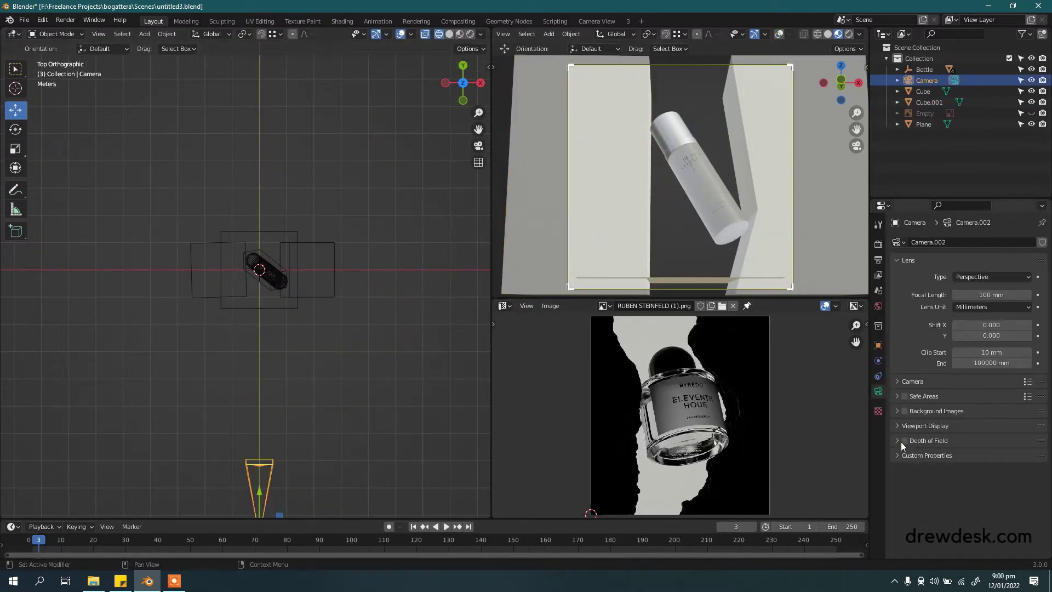
click(902, 437)
Enable the camera's Passepartout and split off a second camera preview area
click(956, 504)
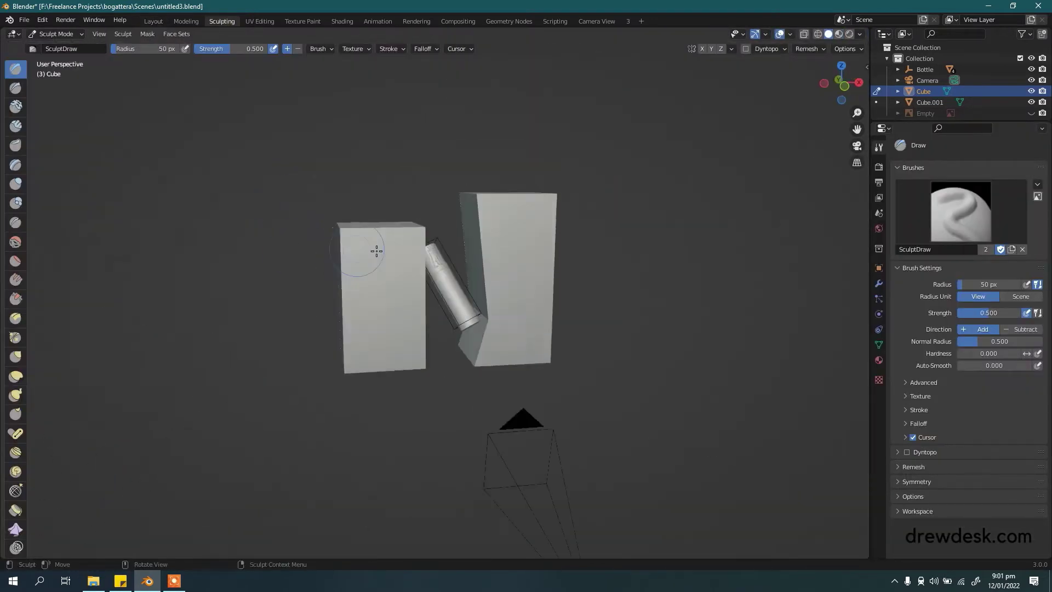
drag(868, 558, 867, 338)
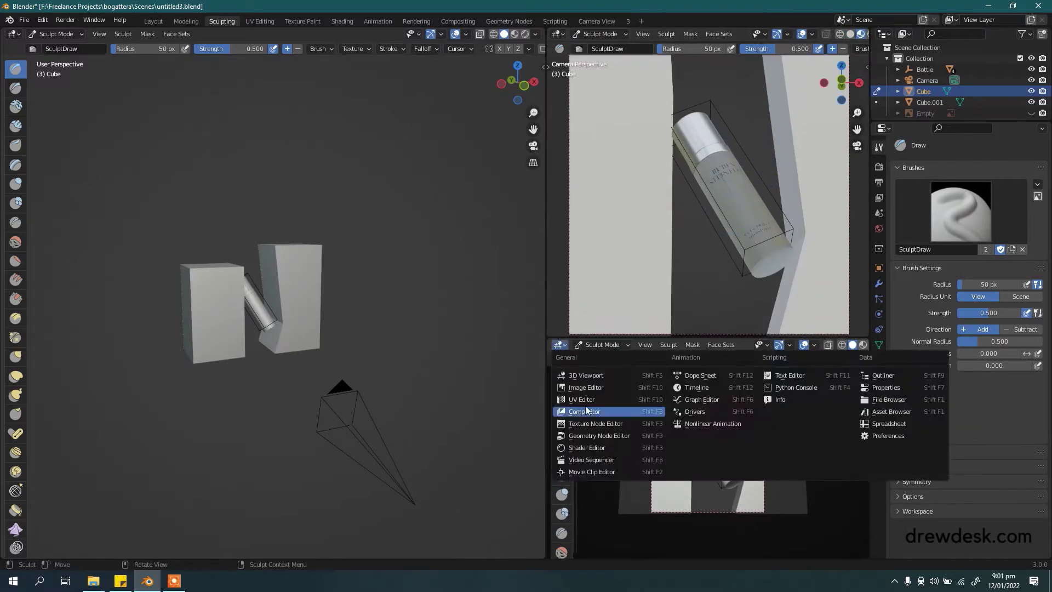
Build crumpled rock detail along the wall's edge with the Clay Strips brush
click(15, 126)
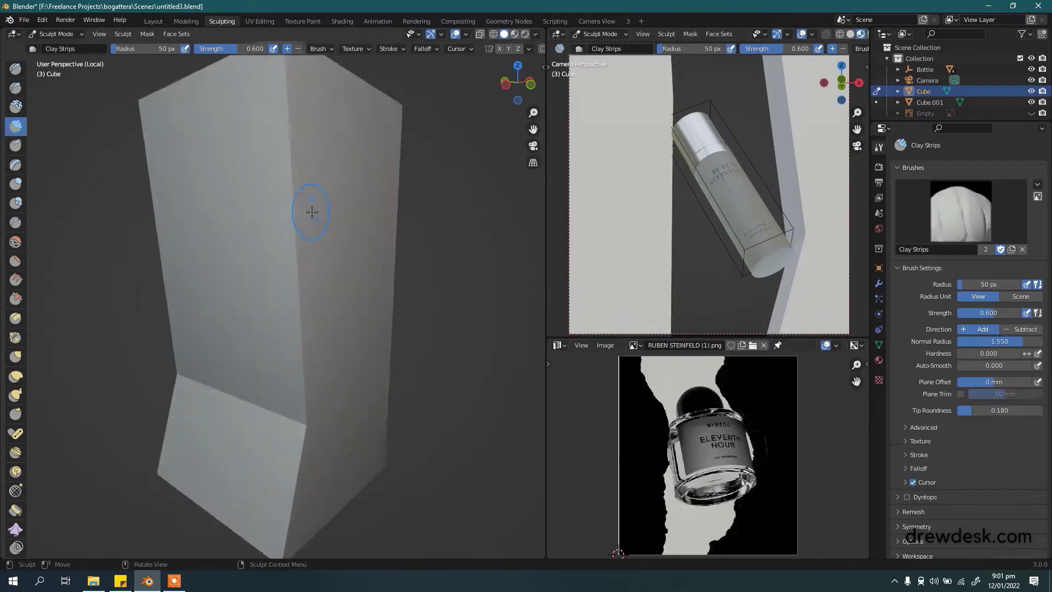
mouse_move(296, 212)
middle_down()
mouse_move(228, 188)
mouse_move(301, 294)
middle_up()
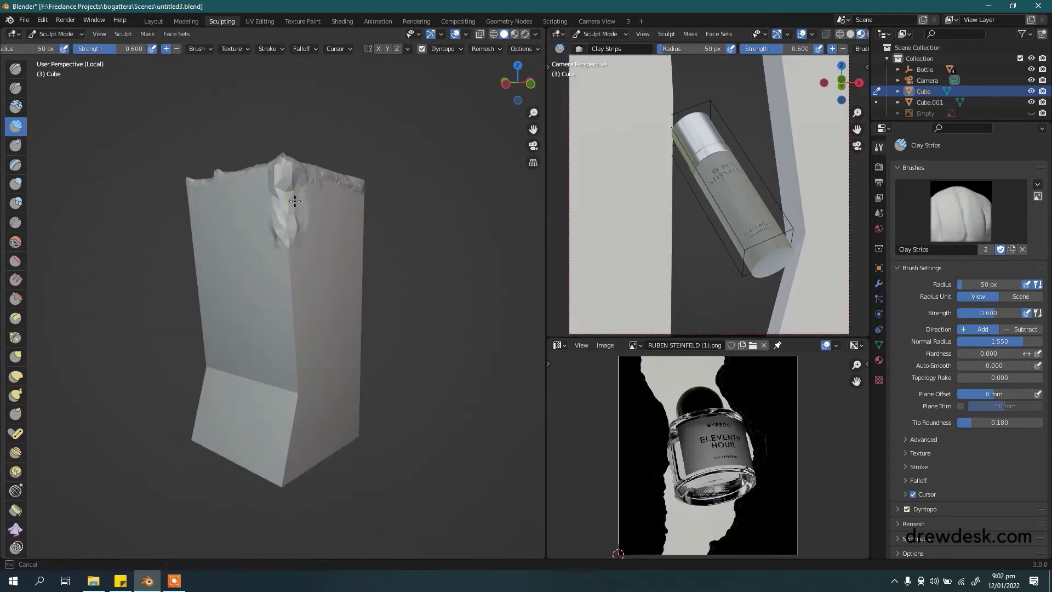
drag(301, 293, 329, 306)
scroll(340, 290, up, 3)
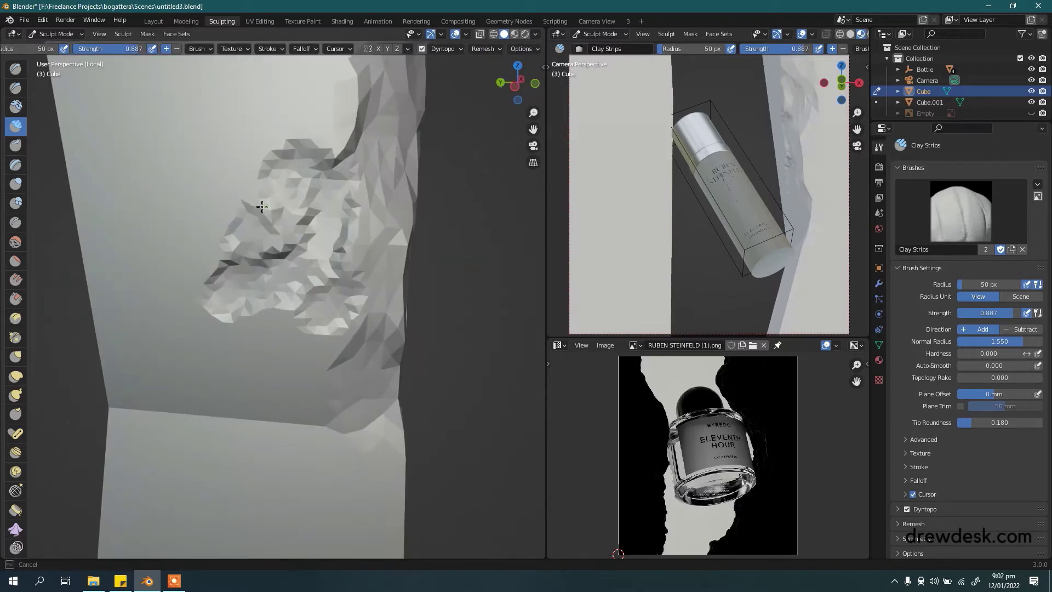
middle_drag(262, 206, 163, 313)
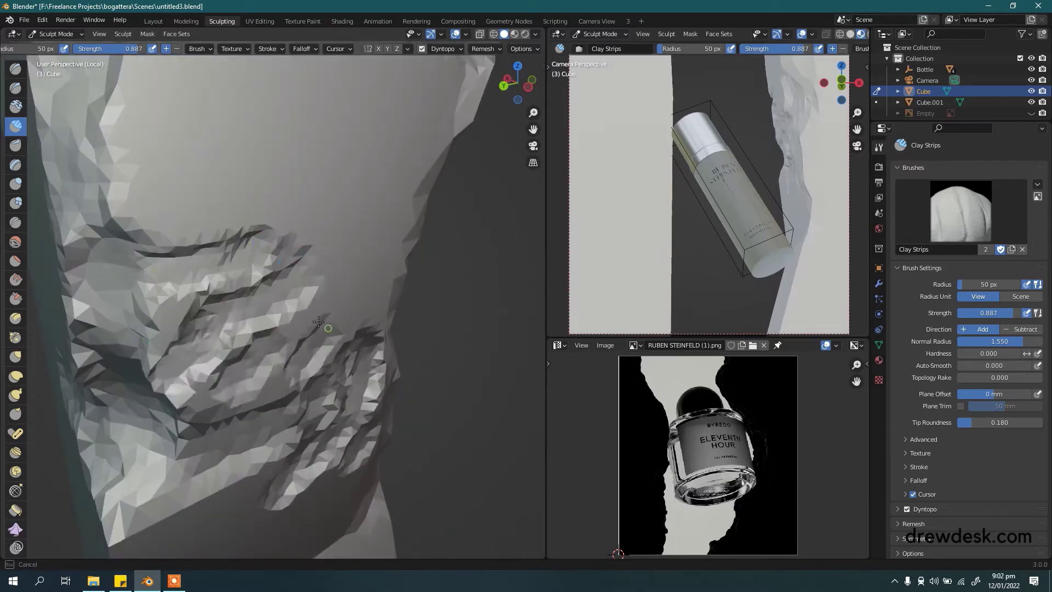
middle_drag(319, 322, 279, 181)
mouse_move(305, 311)
middle_down()
mouse_move(248, 249)
mouse_move(301, 212)
middle_up()
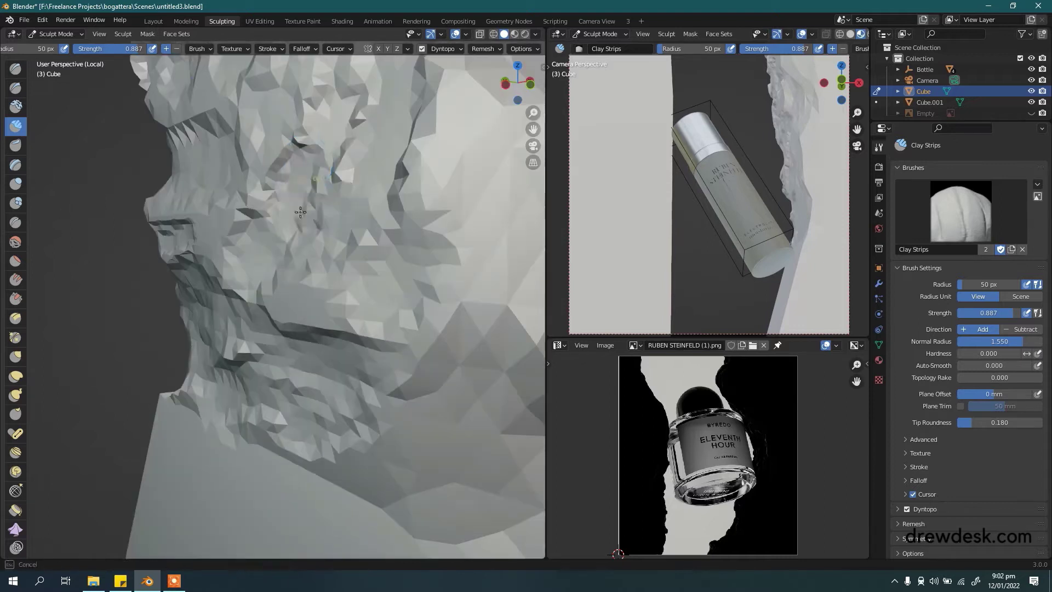
Add craggy relief around the wall's corners, then exit Local View to show the bottle
middle_drag(290, 157, 342, 185)
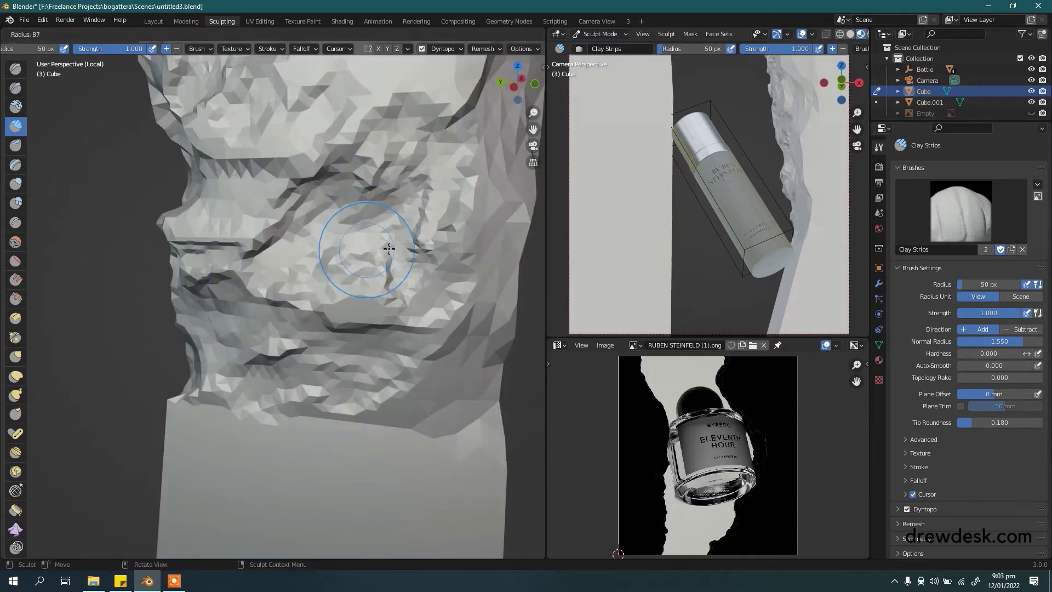
middle_drag(345, 233, 394, 288)
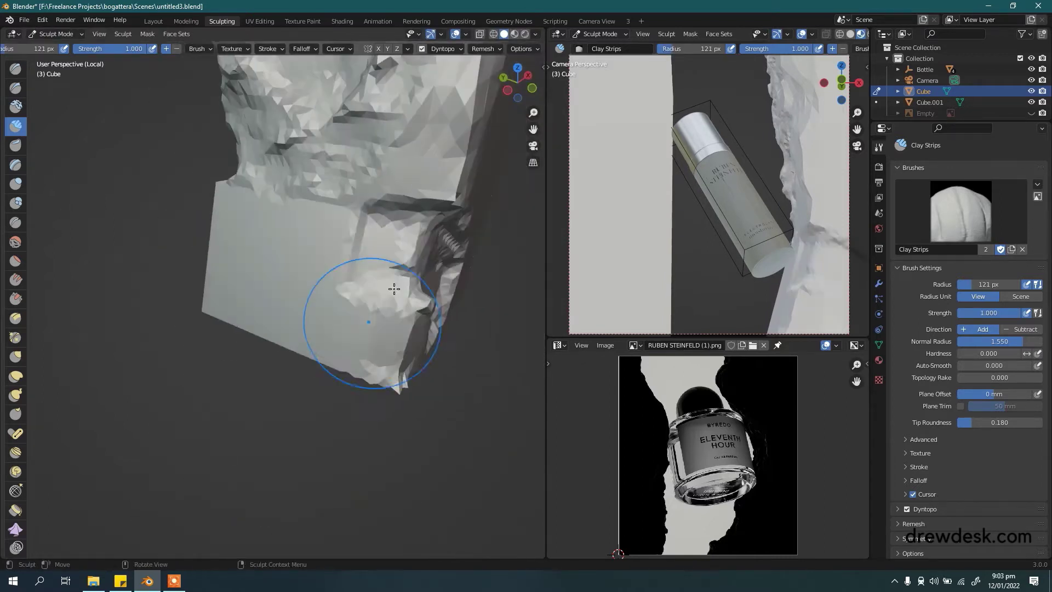
middle_drag(279, 272, 325, 358)
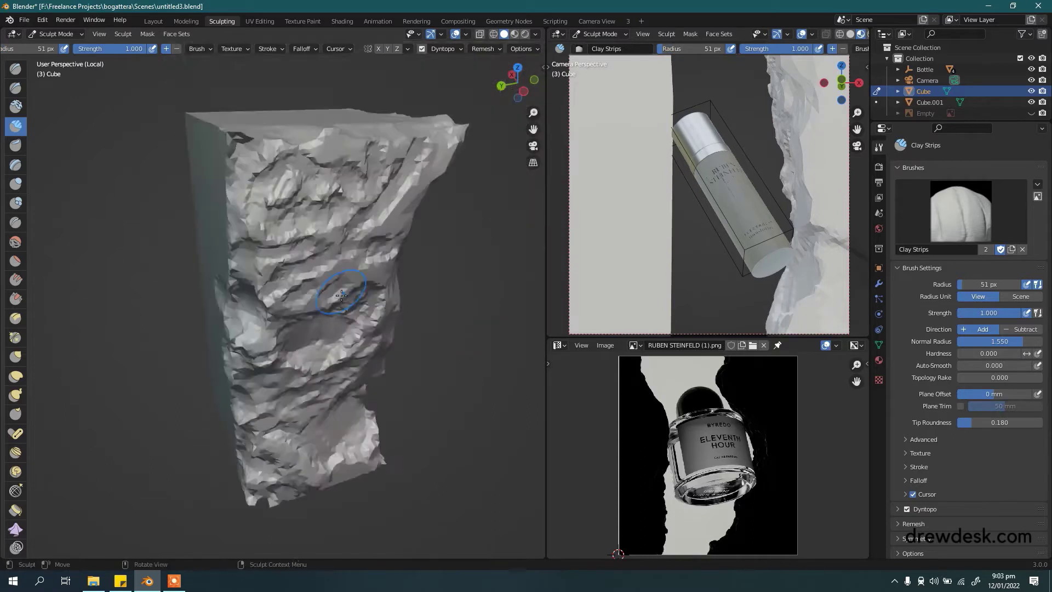
mouse_move(341, 295)
middle_down()
mouse_move(225, 322)
mouse_move(300, 295)
middle_up()
mouse_move(254, 241)
middle_down()
mouse_move(328, 267)
mouse_move(360, 323)
mouse_move(318, 248)
mouse_move(348, 294)
mouse_move(60, 181)
middle_up()
key(KP_Divide)
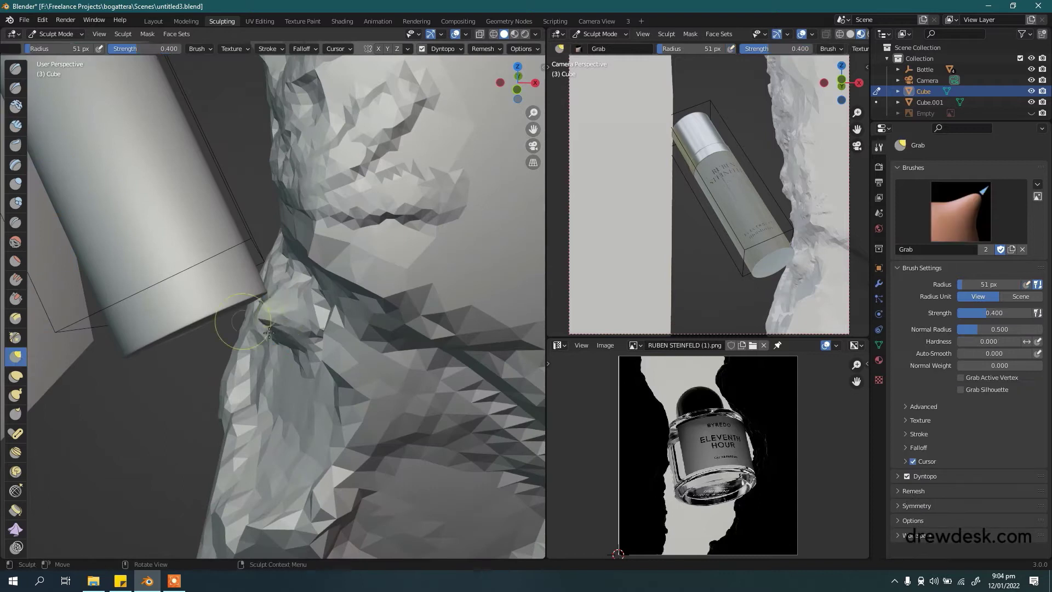
Carve grooved ridges near the bottle with the Clay Strips brush
mouse_move(269, 332)
middle_down()
mouse_move(306, 313)
mouse_move(376, 301)
mouse_move(70, 112)
mouse_move(321, 324)
middle_up()
key(c)
mouse_move(252, 348)
middle_down()
mouse_move(253, 418)
mouse_move(256, 330)
mouse_move(212, 336)
mouse_move(247, 211)
mouse_move(282, 301)
mouse_move(275, 374)
mouse_move(284, 271)
mouse_move(303, 267)
middle_up()
scroll(256, 329, up, 2)
scroll(314, 373, down, 3)
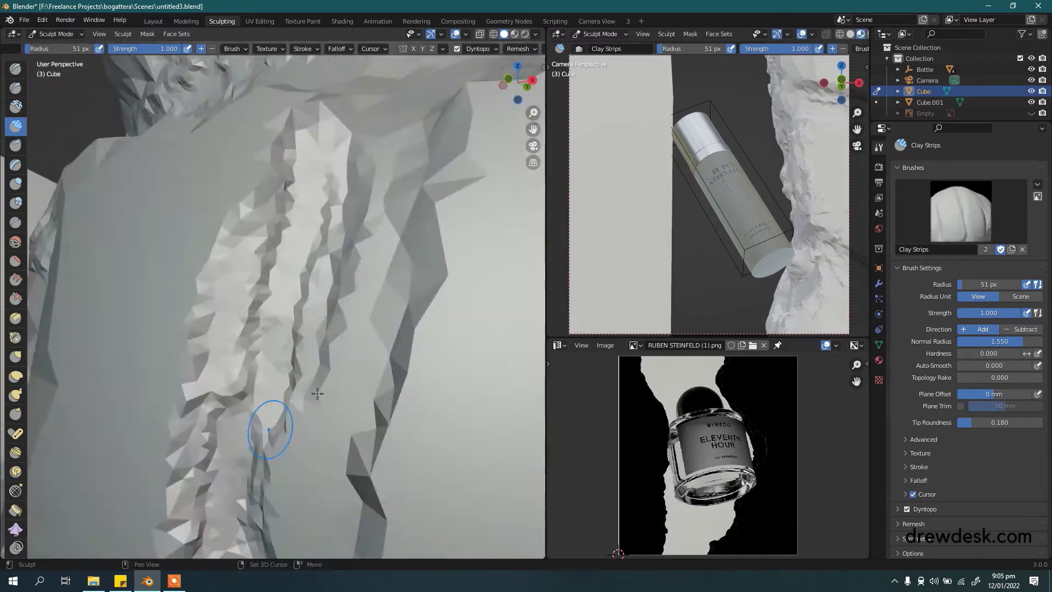
scroll(275, 423, down, 2)
shift+middle_drag(270, 423, 324, 355)
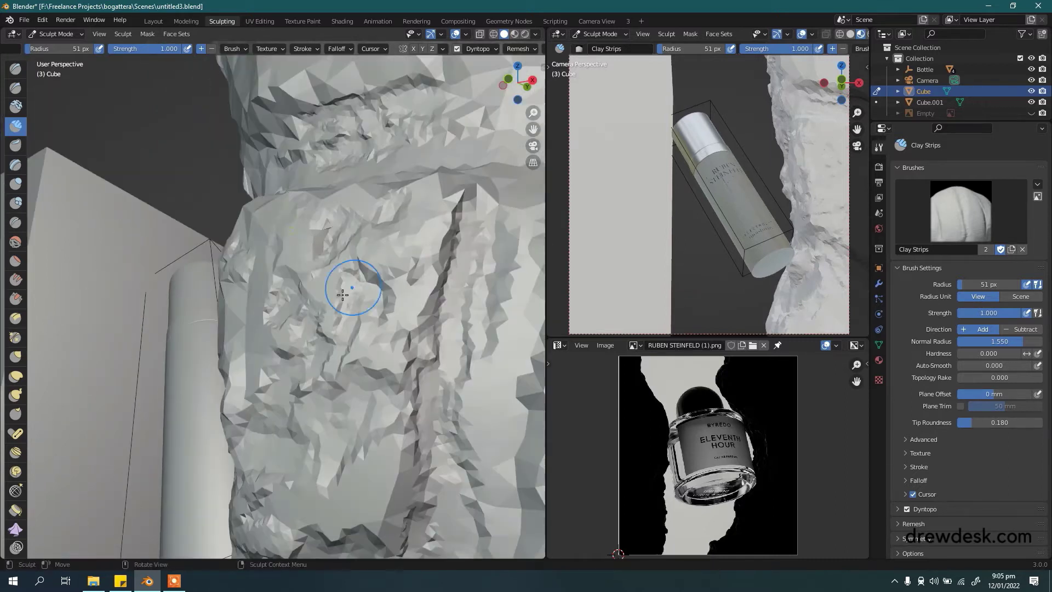
mouse_move(353, 282)
middle_down()
mouse_move(404, 276)
mouse_move(176, 265)
middle_up()
scroll(22, 167, down, 1)
Add blob folds with the Blob brush, then adjust the Clay Thumb brush strength
click(15, 181)
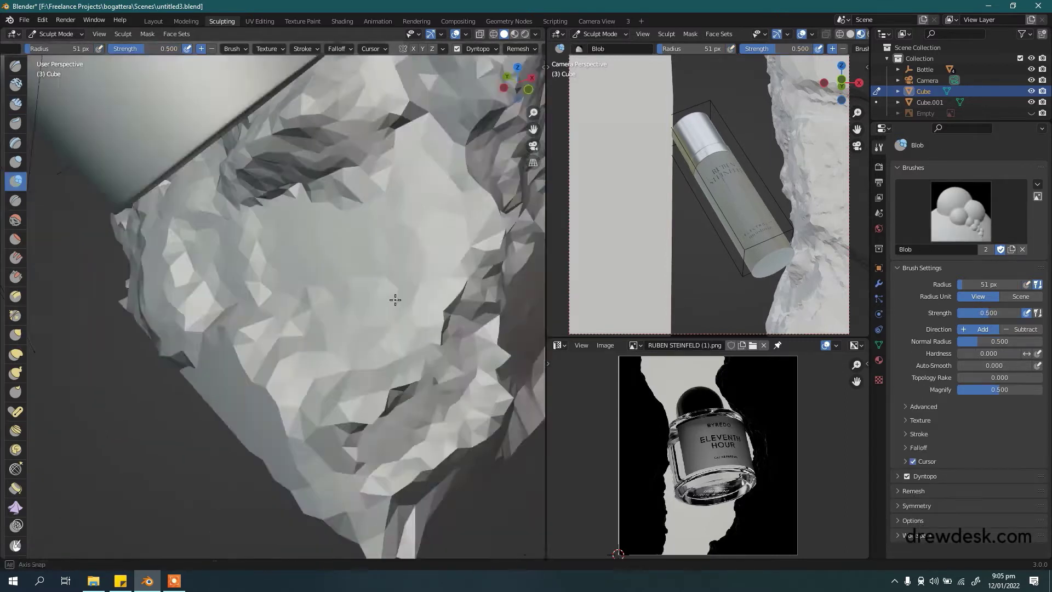
mouse_move(395, 298)
middle_down()
mouse_move(409, 388)
mouse_move(491, 349)
middle_up()
mouse_move(362, 288)
middle_down()
mouse_move(235, 352)
mouse_move(430, 316)
middle_up()
middle_drag(348, 436, 378, 328)
click(15, 123)
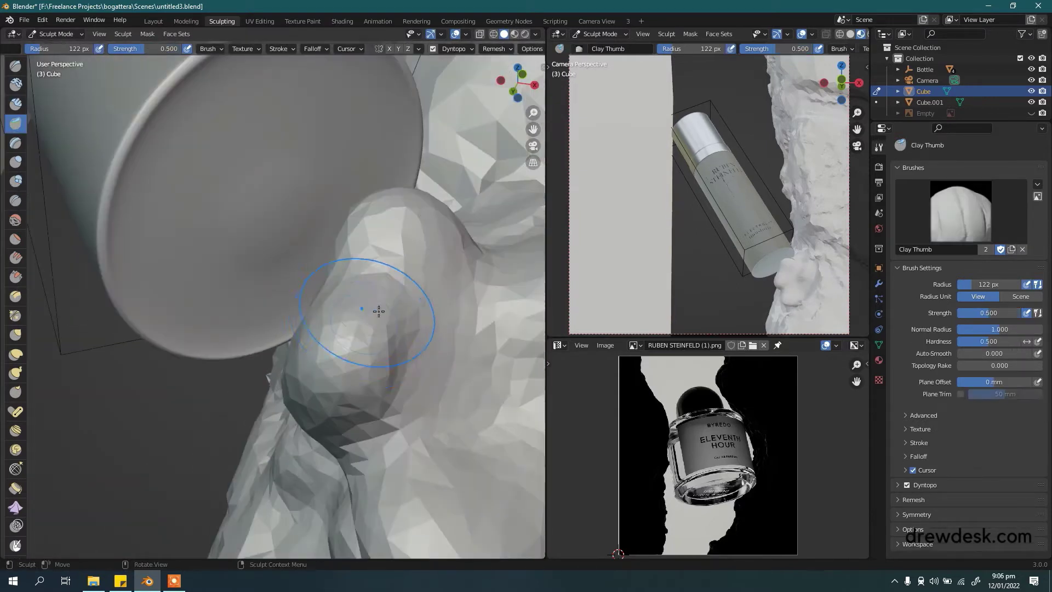
scroll(378, 308, up, 2)
key(shift+f)
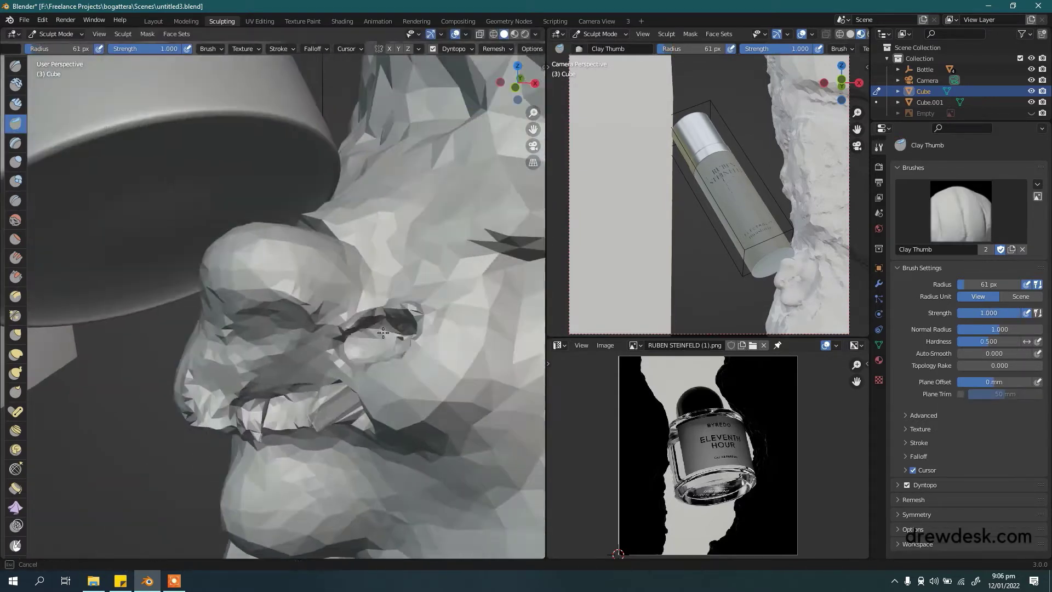
Roughen the rock with the Inflate and Layer brushes, then return to Layout in front view
mouse_move(308, 327)
middle_down()
mouse_move(368, 376)
mouse_move(289, 286)
mouse_move(280, 247)
middle_up()
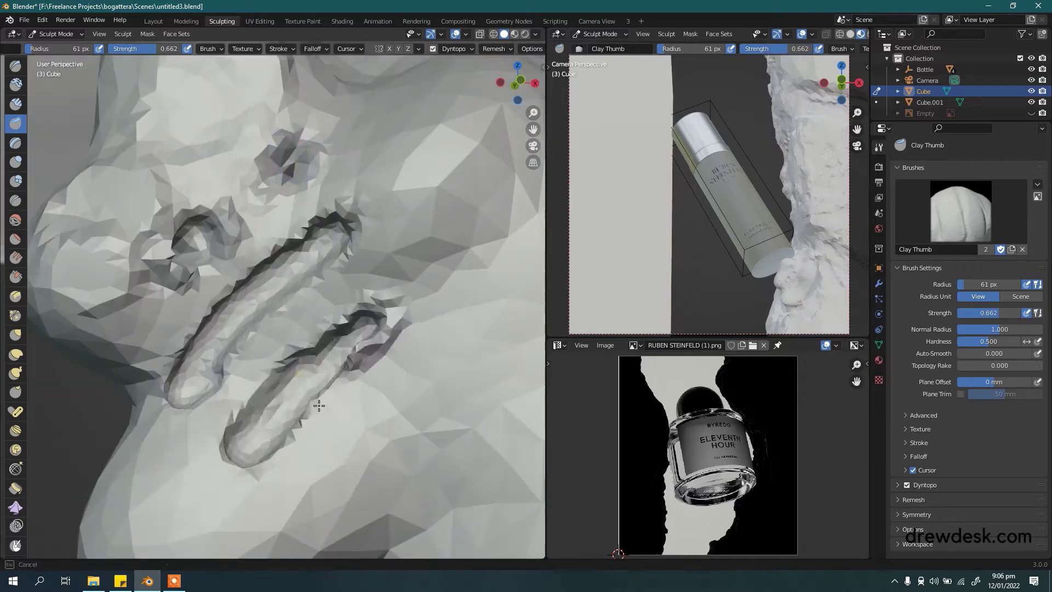
middle_drag(319, 405, 166, 99)
mouse_move(164, 306)
middle_down()
mouse_move(223, 281)
mouse_move(212, 297)
middle_up()
mouse_move(344, 172)
middle_down()
mouse_move(282, 172)
mouse_move(165, 219)
middle_up()
click(15, 161)
click(16, 143)
mouse_move(274, 230)
middle_down()
mouse_move(423, 263)
mouse_move(347, 305)
mouse_move(242, 324)
mouse_move(309, 339)
mouse_move(274, 277)
middle_up()
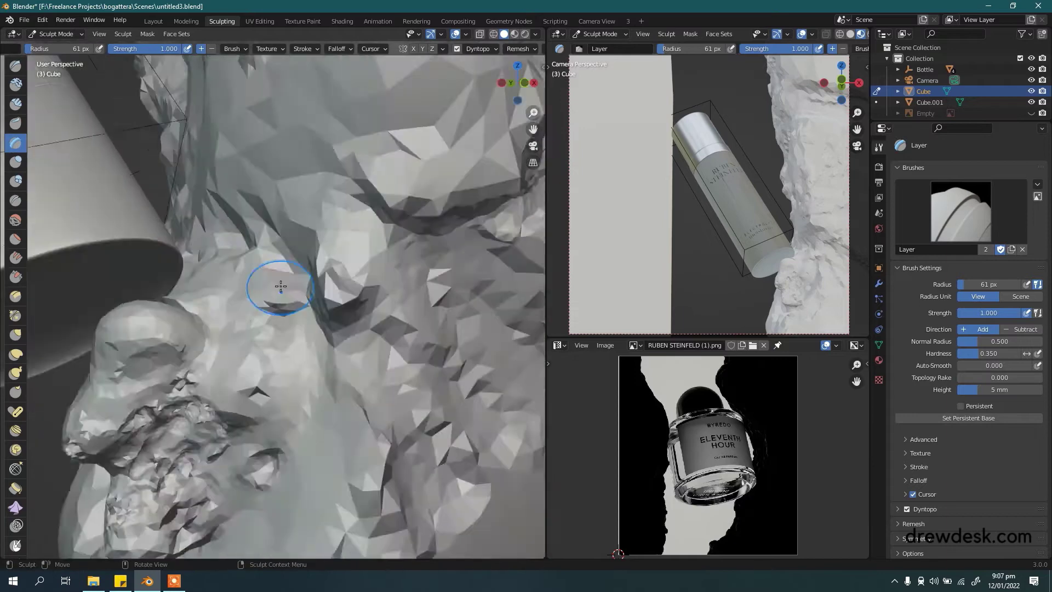
key(KP_1)
key(ctrl+Page_Up)
key(KP_1)
Proportionally pull the right rock's edge vertices into a new shape in Edit Mode
key(ctrl+Page_Up)
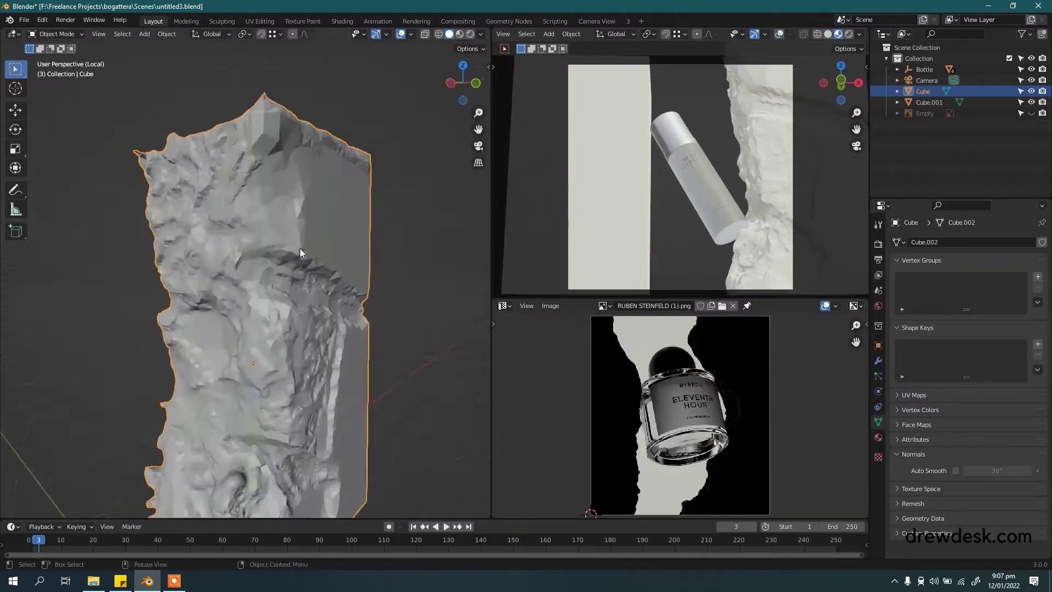
shift+middle_drag(329, 246, 274, 192)
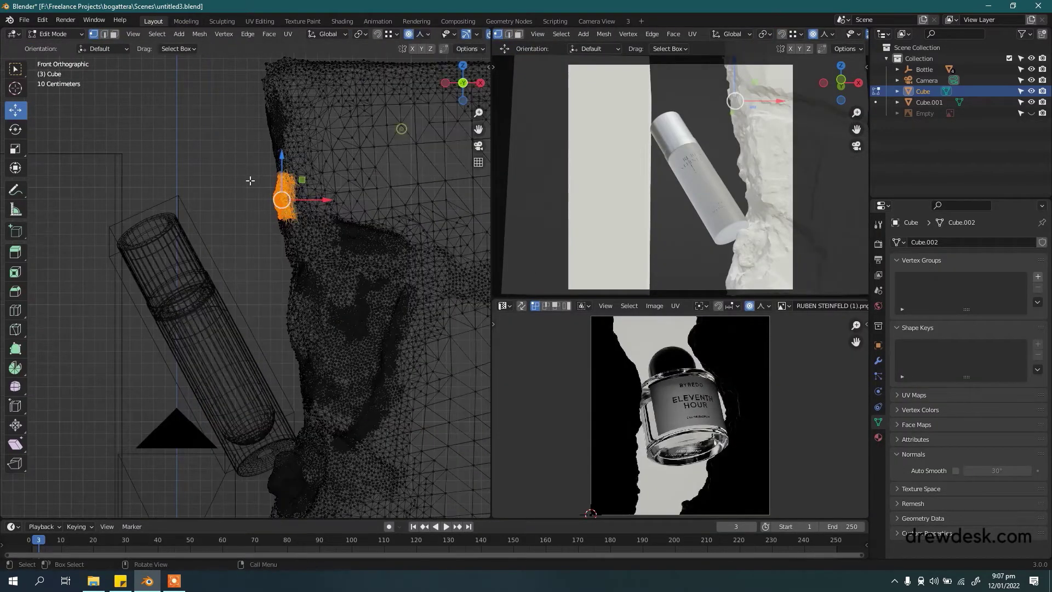
key(alt+a)
key(w)
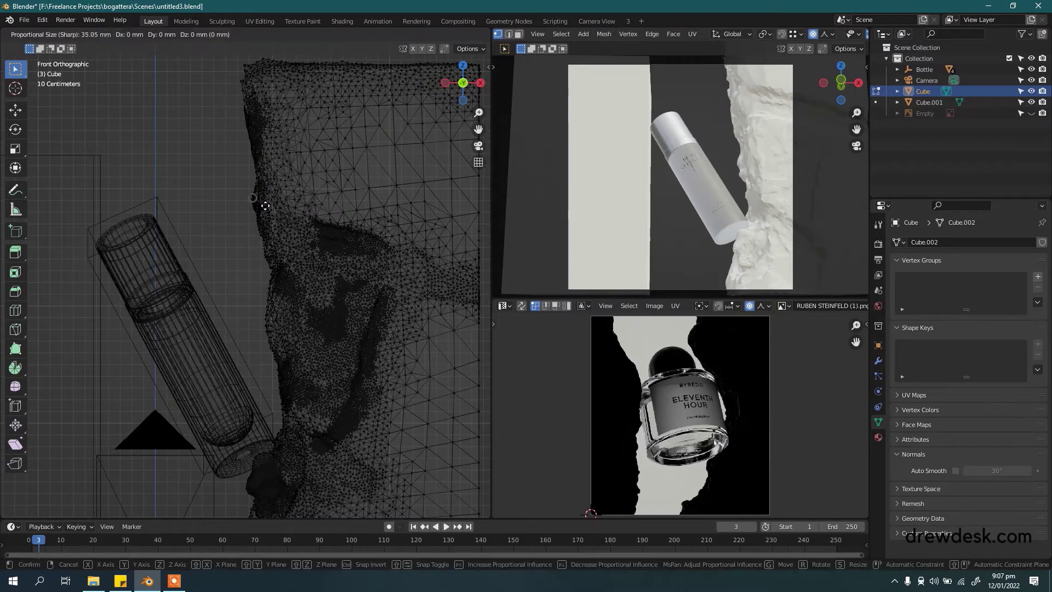
shift+middle_drag(265, 206, 267, 253)
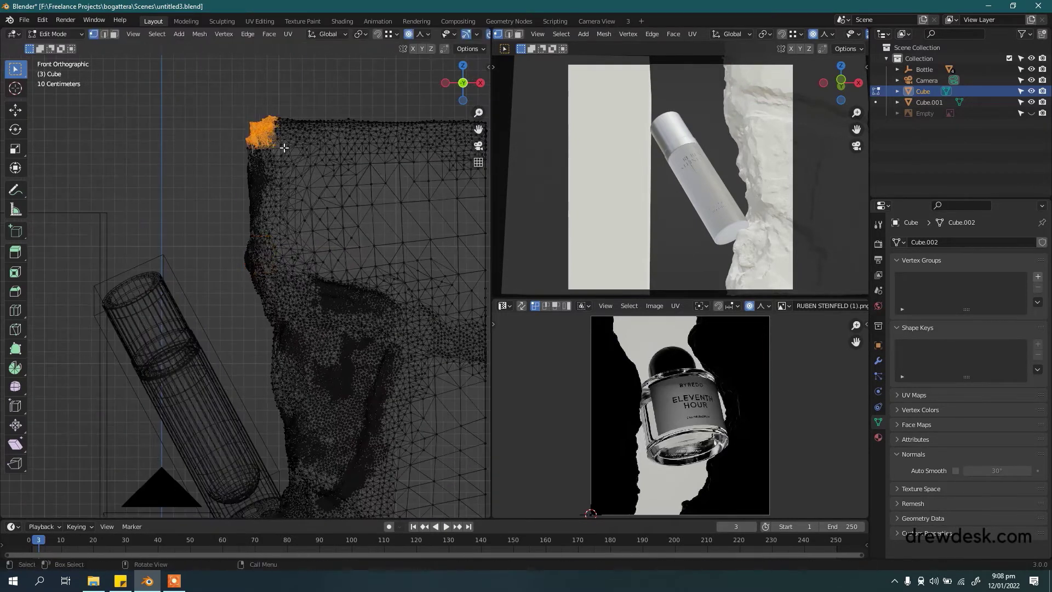
middle_drag(266, 201, 357, 272)
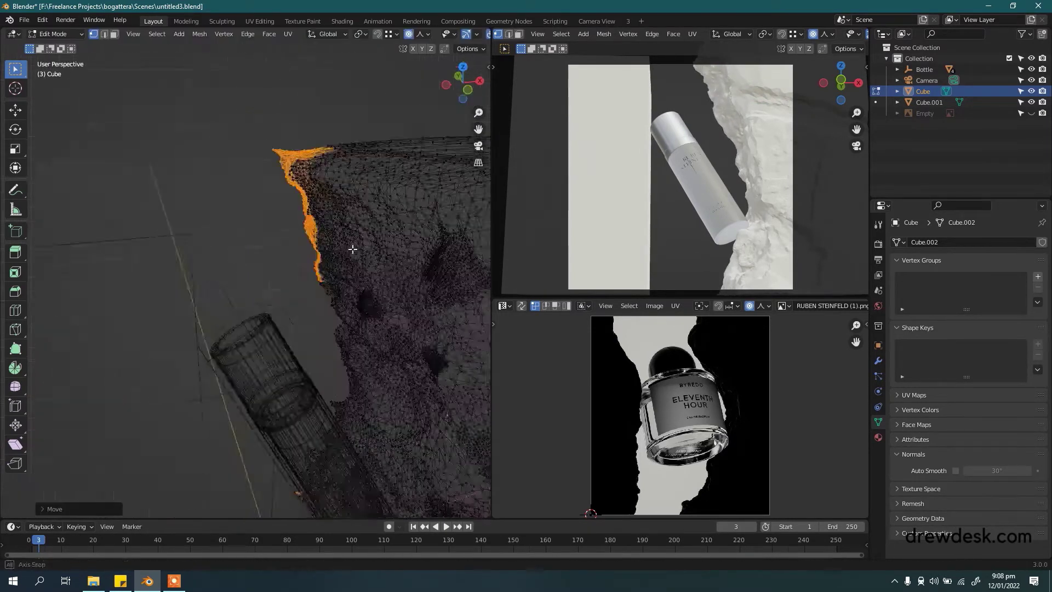
middle_drag(288, 250, 241, 254)
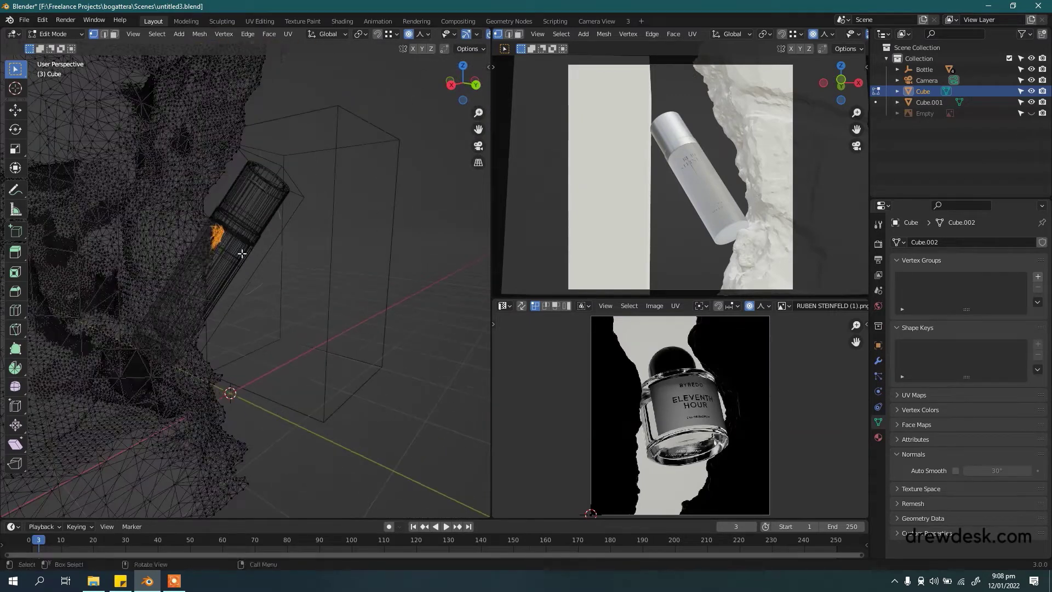
right_click(231, 361)
mouse_move(230, 362)
middle_down()
mouse_move(244, 170)
mouse_move(279, 319)
middle_up()
key(Tab)
Duplicate the rock, place the copy left of the bottle, and proportionally scale it
right_click(215, 348)
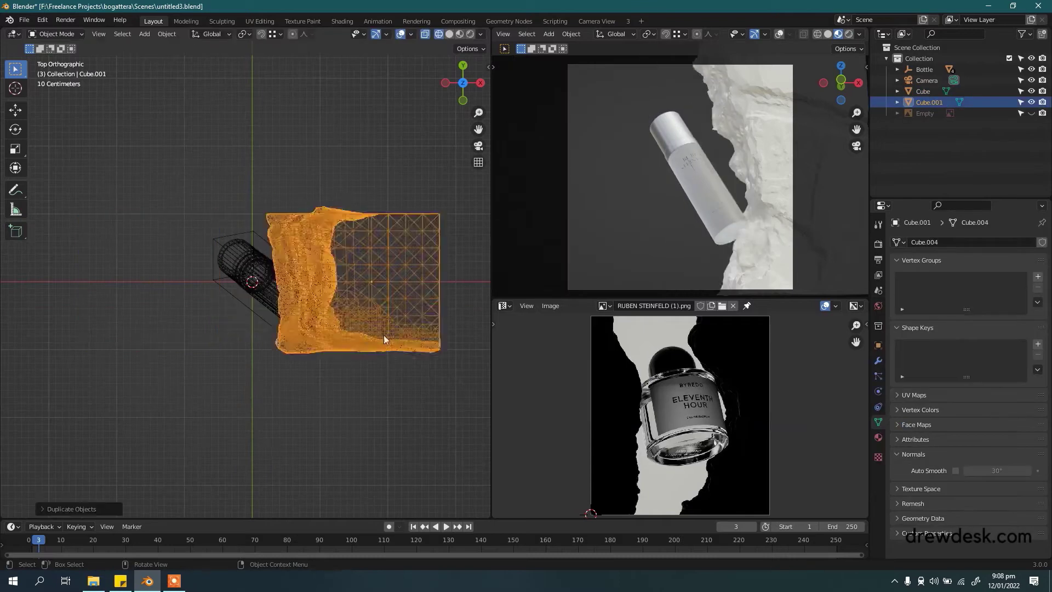
click(180, 258)
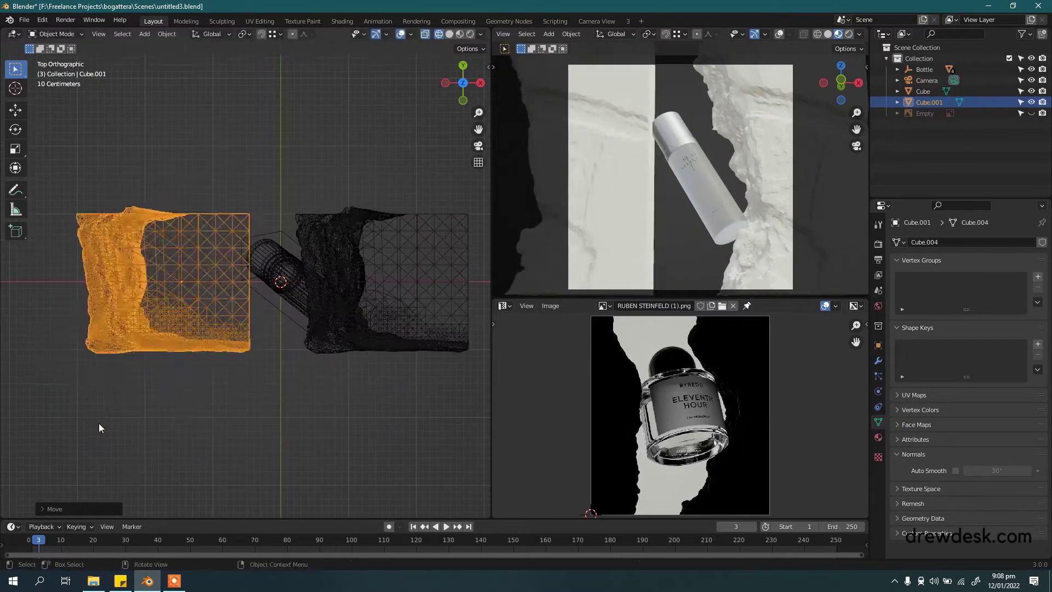
key(Tab)
scroll(204, 299, up, 1)
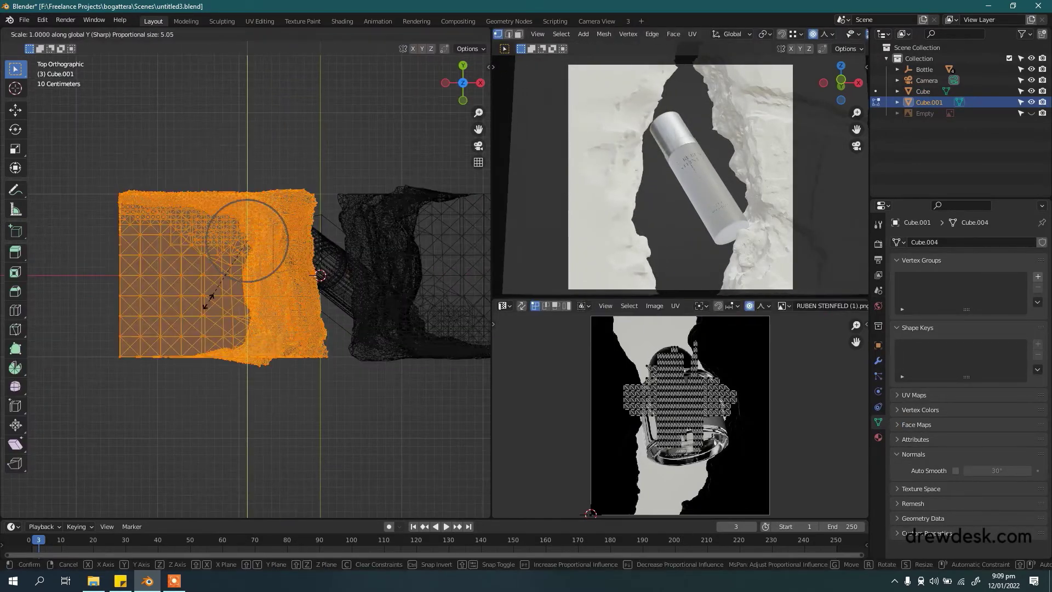
key(Escape)
key(Tab)
middle_drag(205, 305, 137, 219)
key(KP_1)
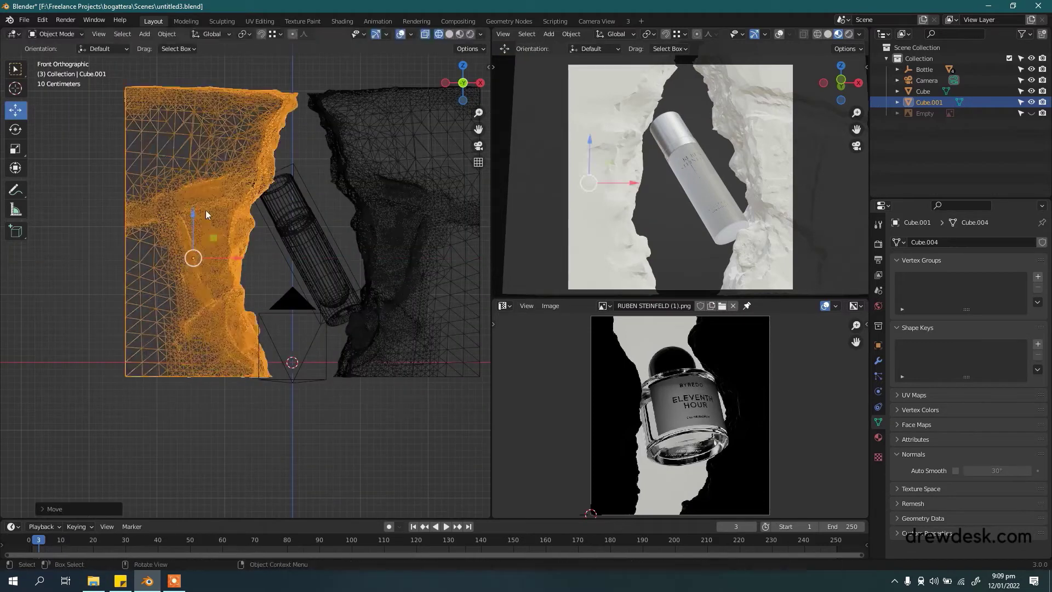
Reshape a small vertex patch on the left cliff copy
key(Tab)
scroll(335, 340, up, 2)
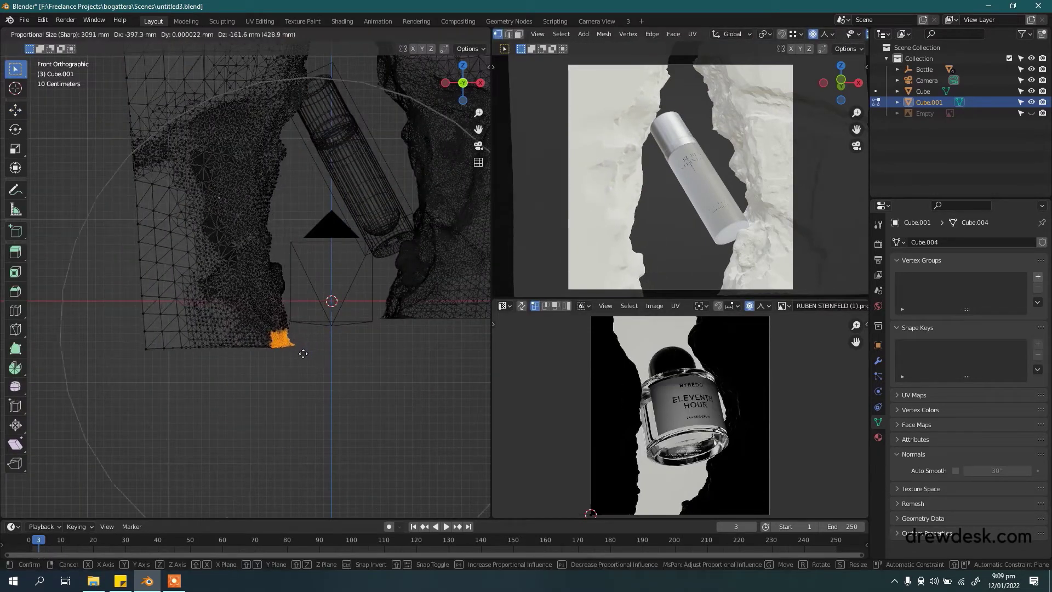
key(Escape)
key(Tab)
mouse_move(303, 353)
middle_down()
mouse_move(293, 253)
mouse_move(235, 216)
middle_up()
Enable Dyntopo and sculpt a looping Layer-brush ridge on the left wall
key(KP_0)
click(222, 21)
key(KP_0)
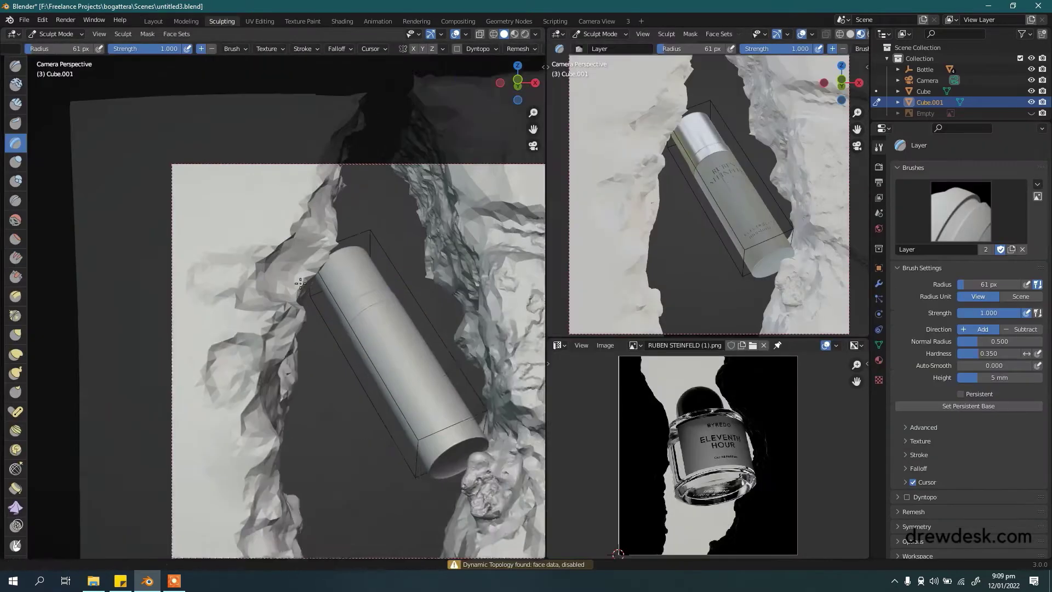
scroll(300, 284, up, 3)
key(ctrl+d)
middle_drag(308, 192, 415, 245)
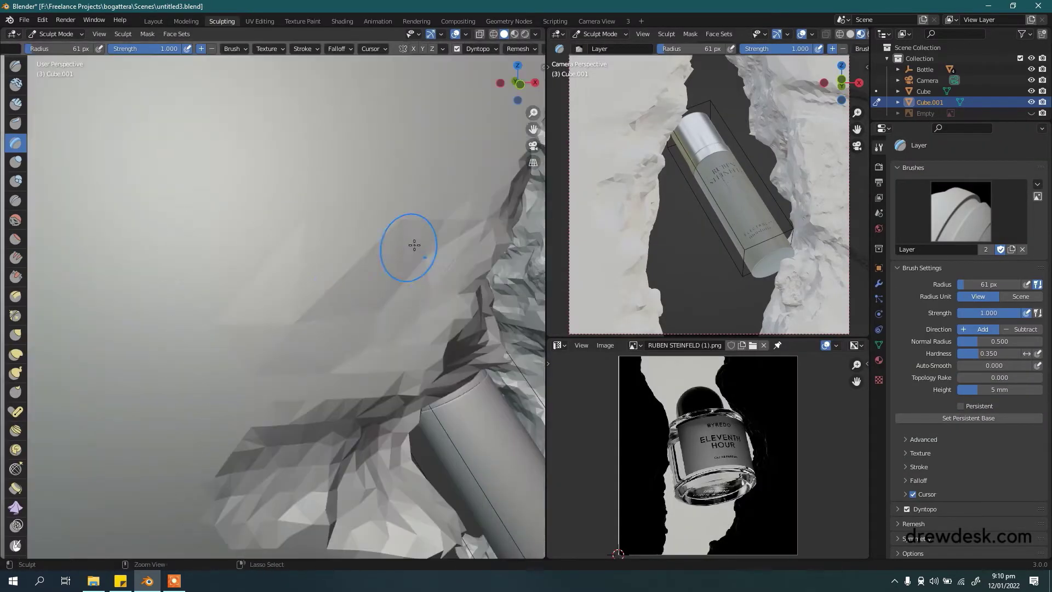
scroll(414, 245, down, 5)
key(f)
drag(310, 286, 378, 329)
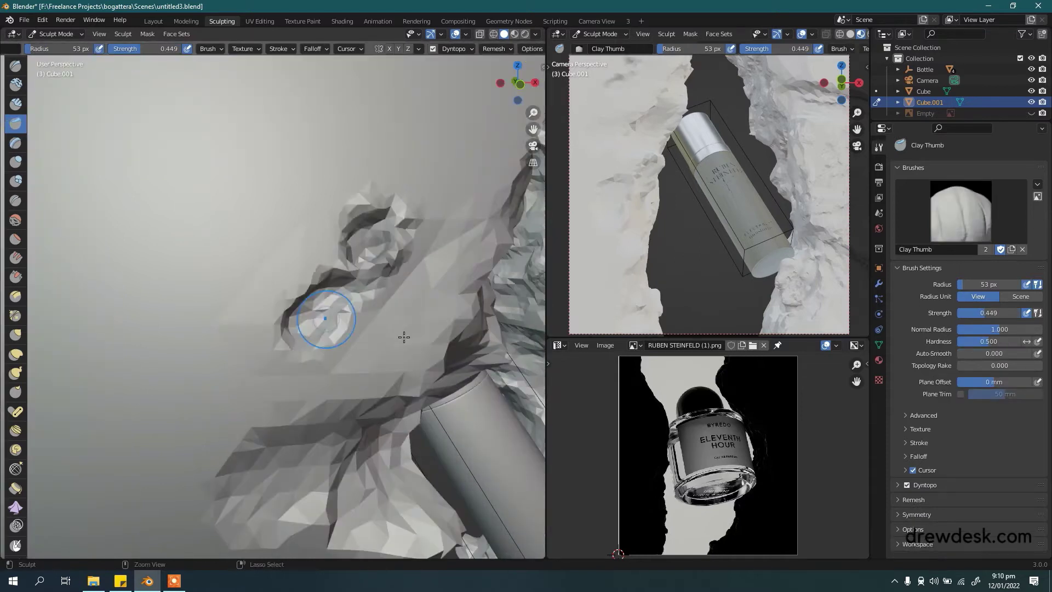
scroll(204, 94, up, 3)
Roughen the left wall's face with Clay Thumb and return to Object Mode
click(15, 123)
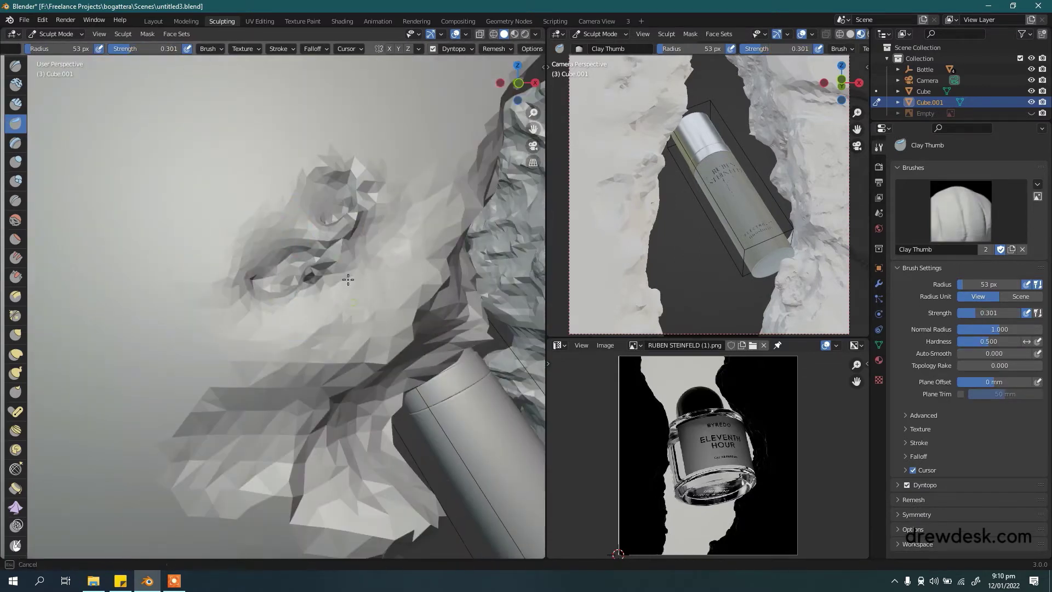
middle_drag(430, 148, 298, 191)
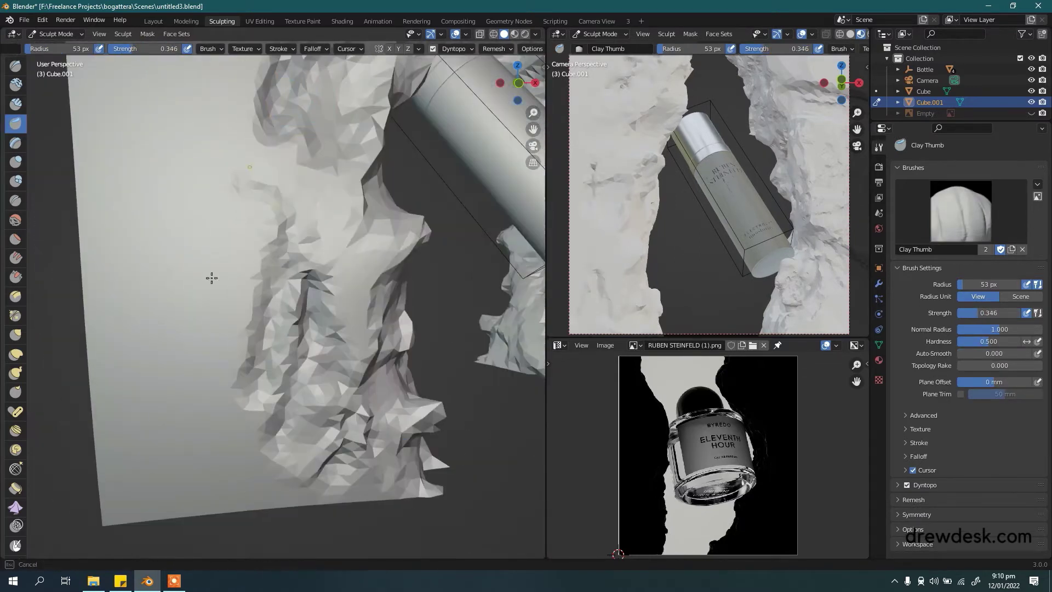
middle_drag(260, 491, 285, 329)
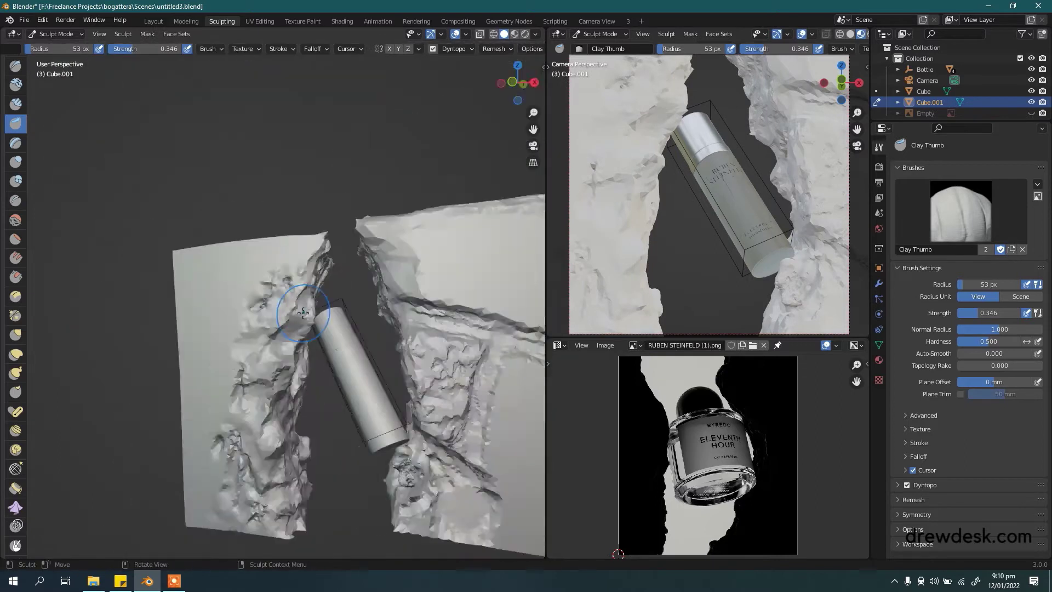
click(187, 21)
key(Tab)
middle_drag(244, 173, 285, 212)
click(608, 259)
Enable Auto Smooth on the right and left rock walls
click(879, 344)
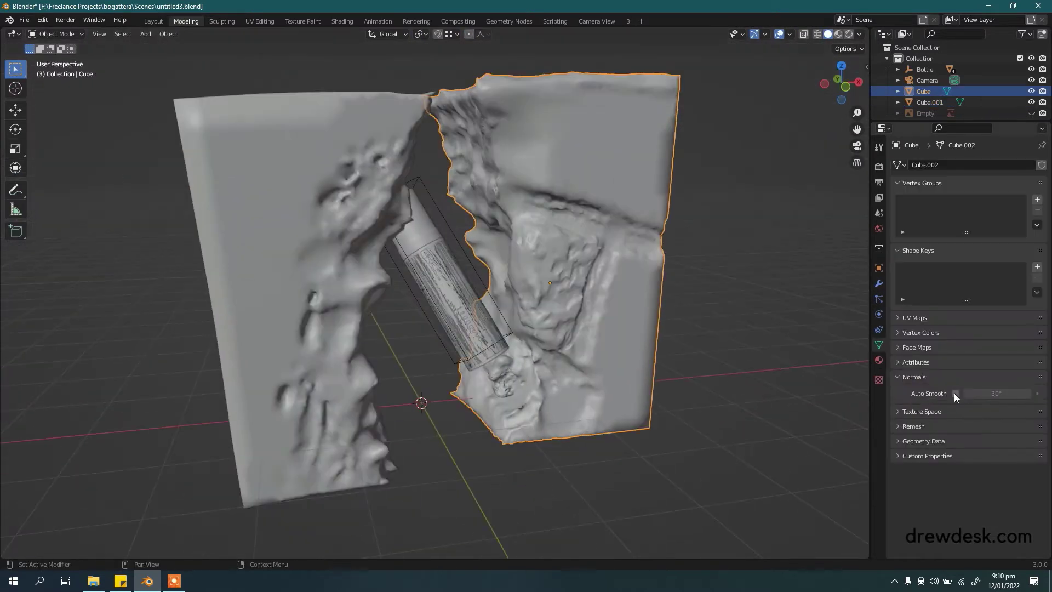
click(930, 102)
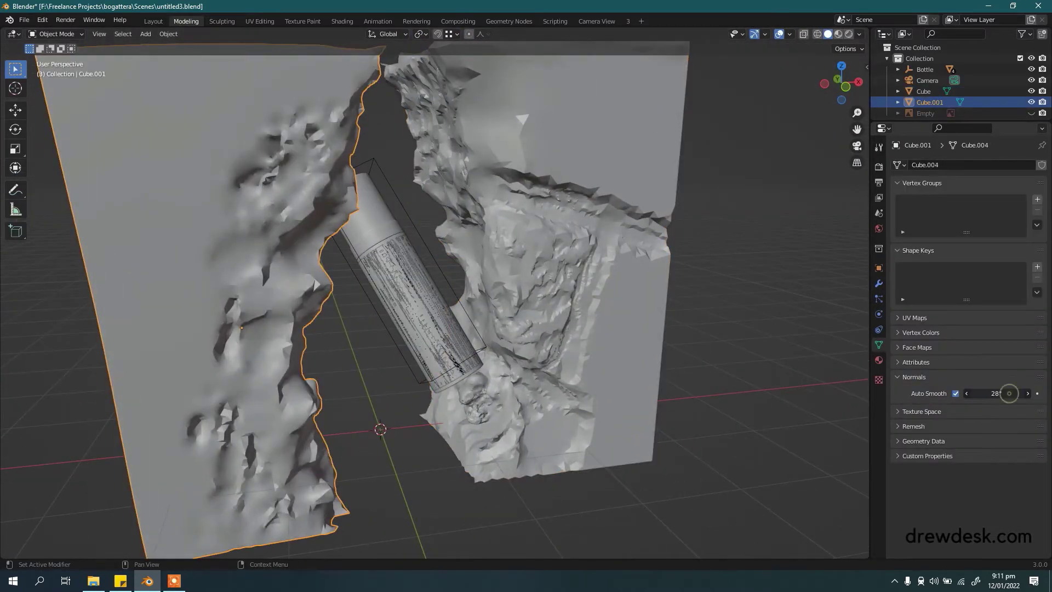
click(160, 24)
middle_drag(448, 237, 313, 247)
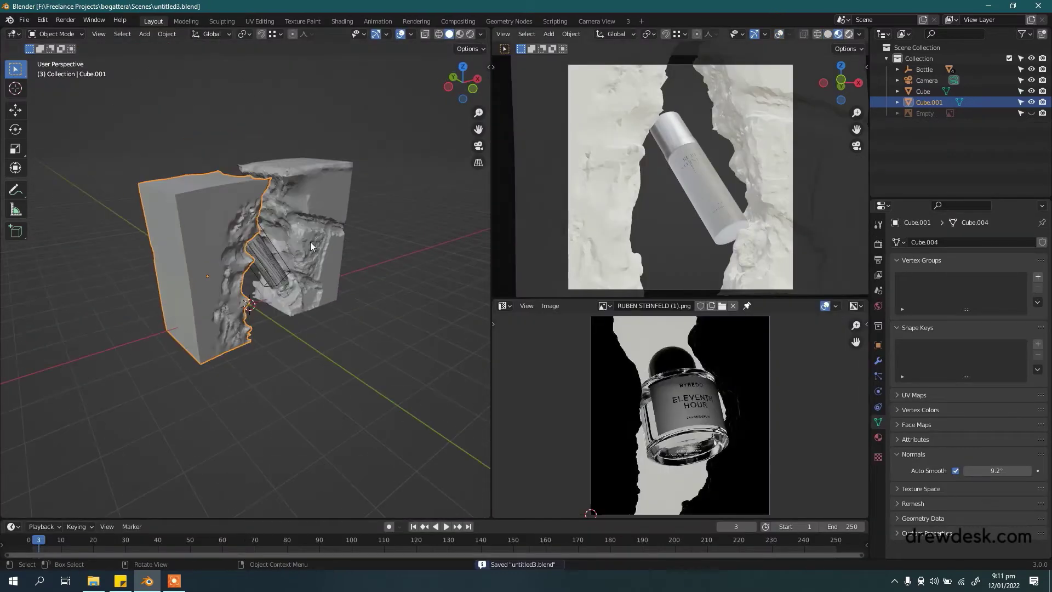
Set the World Strength to 0
click(879, 244)
click(982, 242)
click(981, 279)
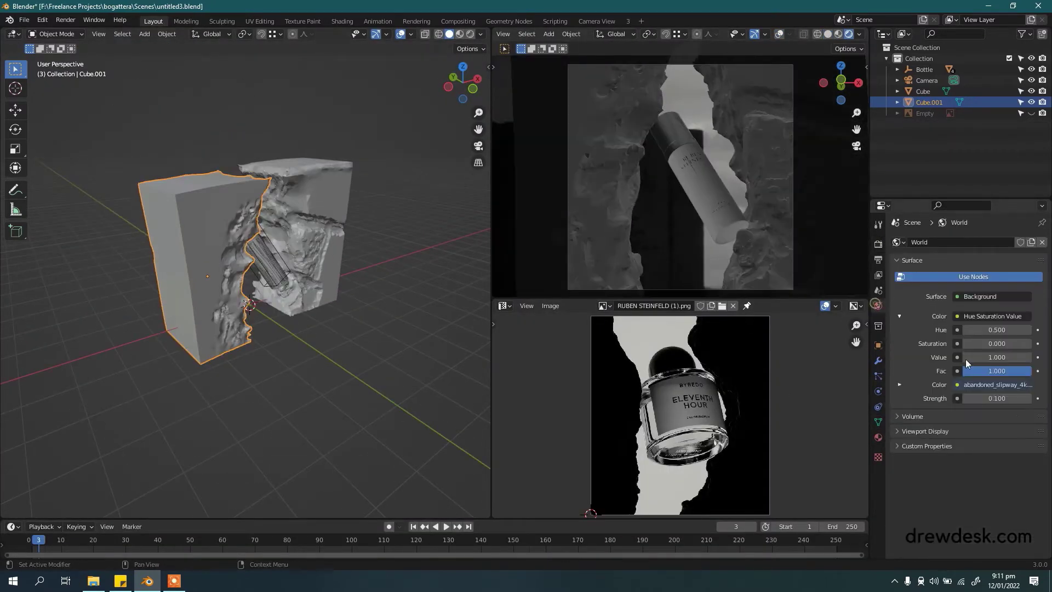
click(879, 306)
click(264, 351)
Add an Area light with 1000 W power and rotate it above the rocks
key(shift+a)
click(340, 495)
key(KP_3)
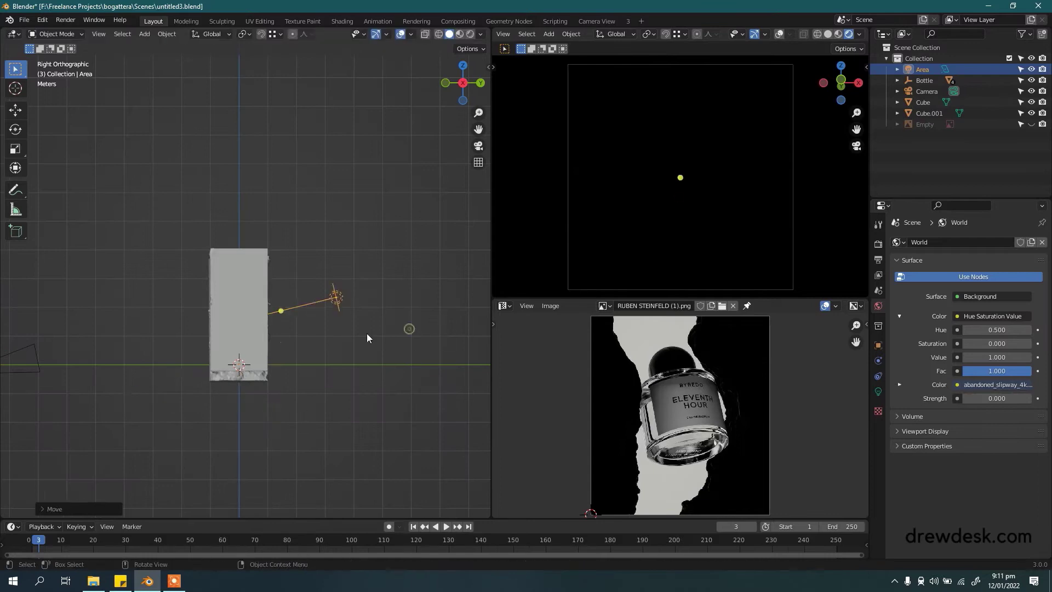
key(KP_1)
click(878, 392)
text(000)
key(Return)
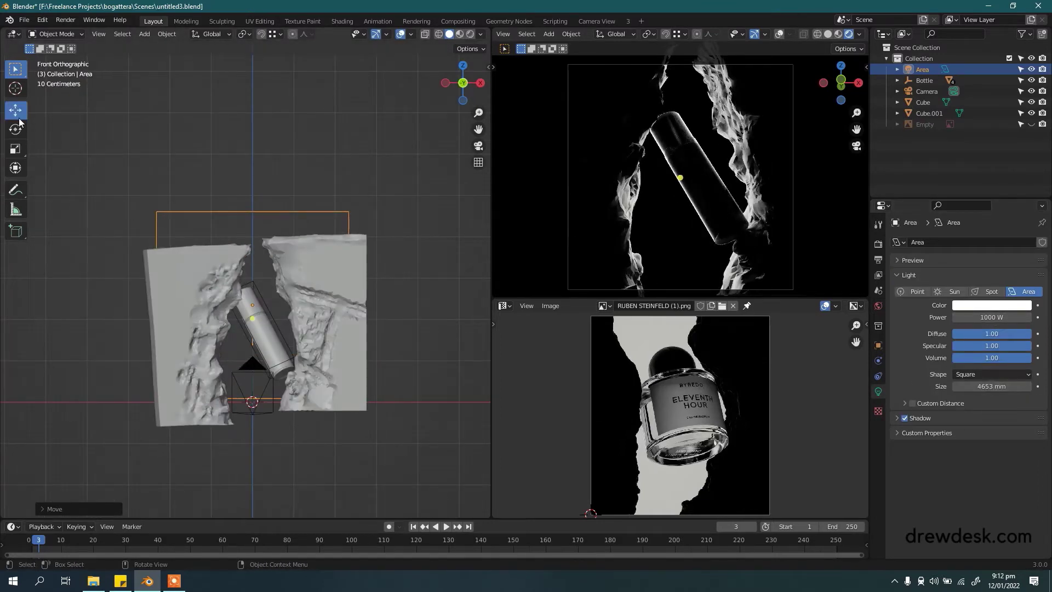
click(256, 276)
key(KP_7)
key(r)
click(344, 256)
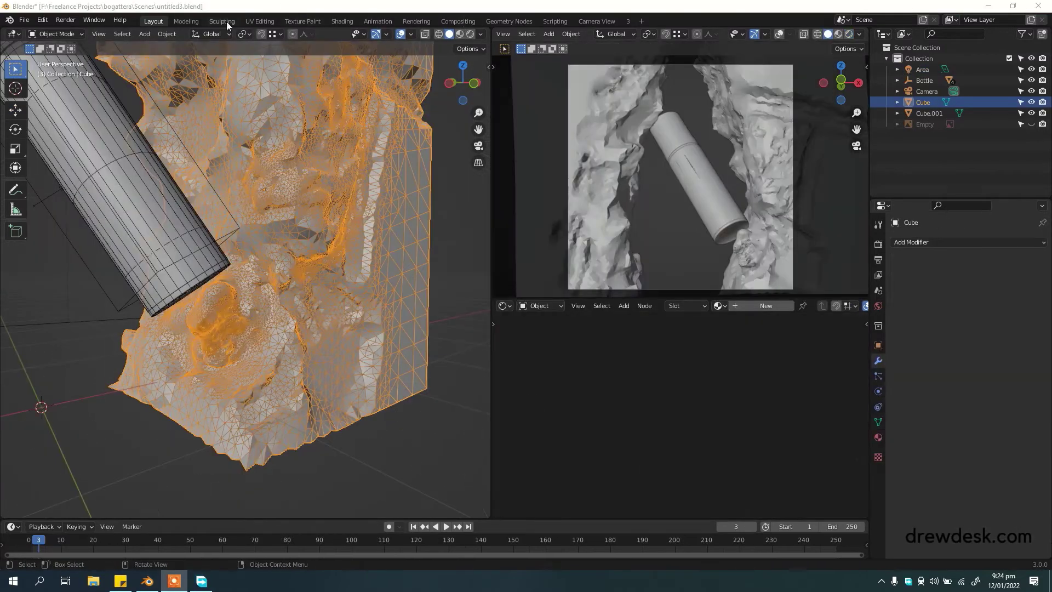
Enter the Sculpting workspace, isolate the rock wall and zoom in on its bulge
click(222, 20)
key(KP_Divide)
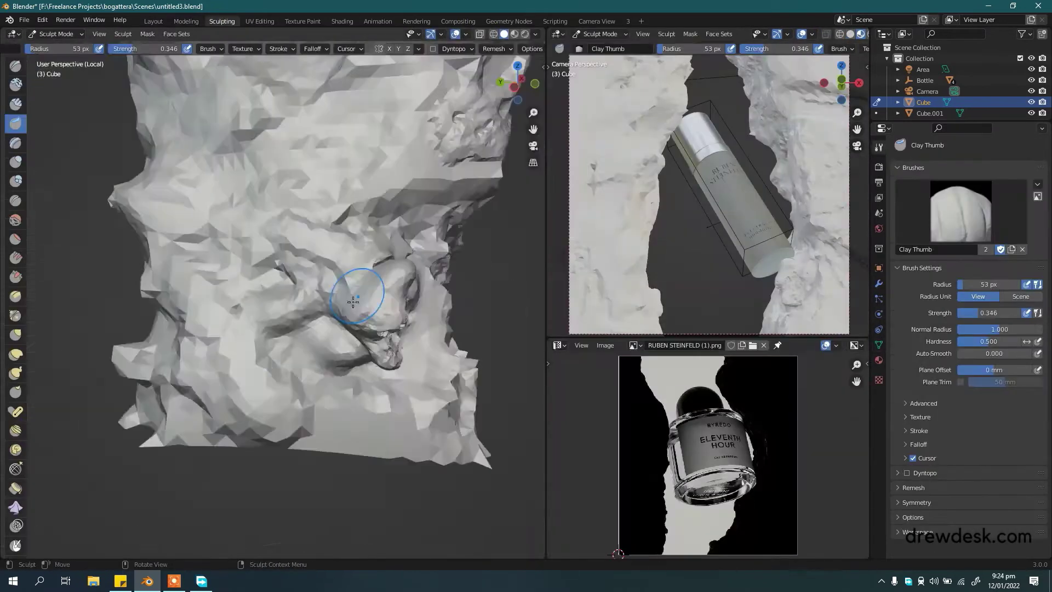
middle_drag(353, 301, 104, 438)
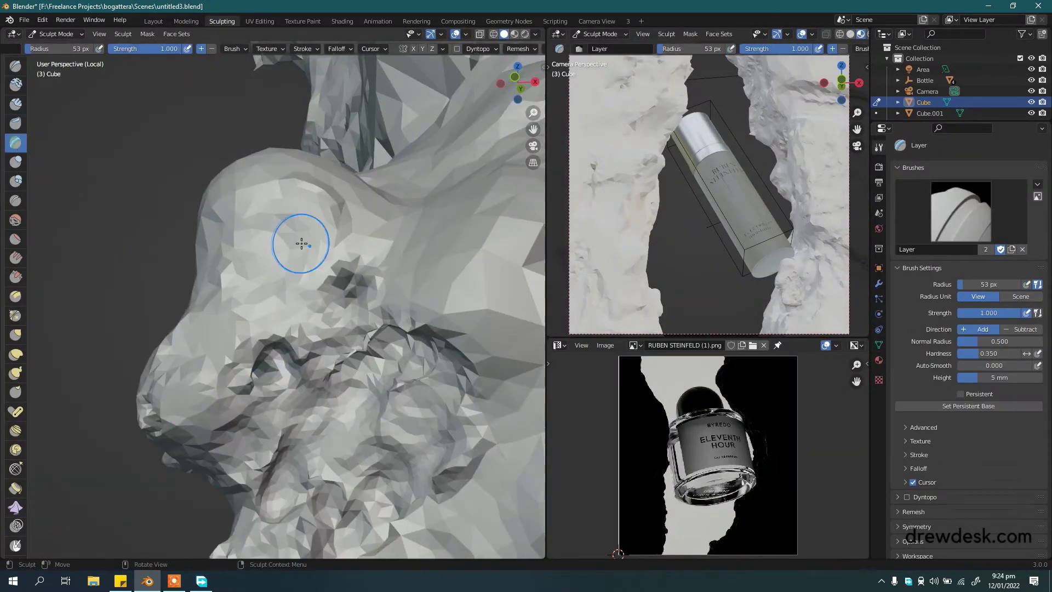
scroll(302, 243, up, 2)
scroll(423, 265, up, 2)
scroll(422, 265, up, 3)
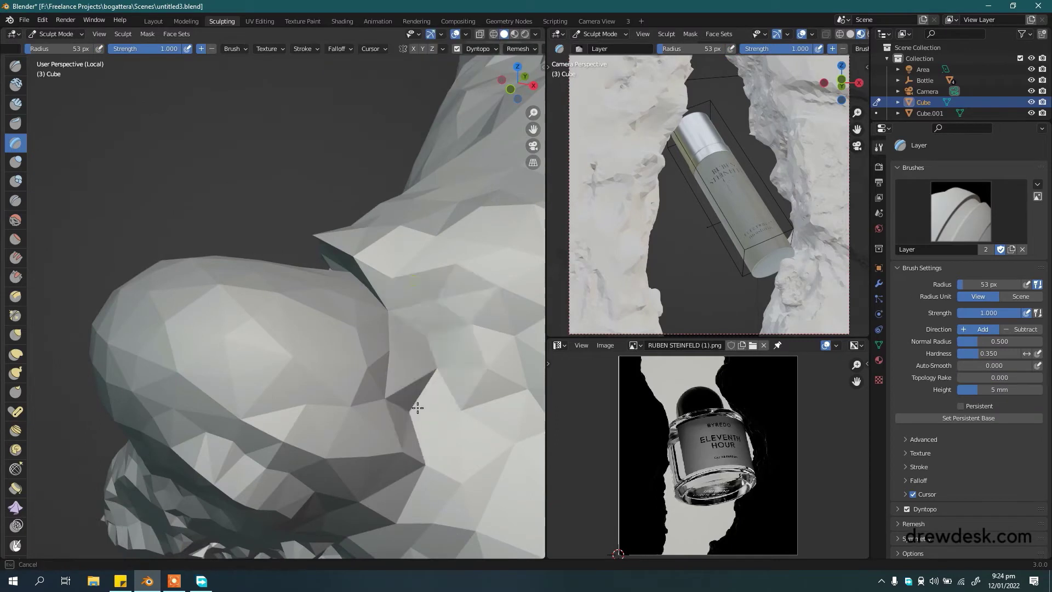
middle_drag(418, 407, 354, 288)
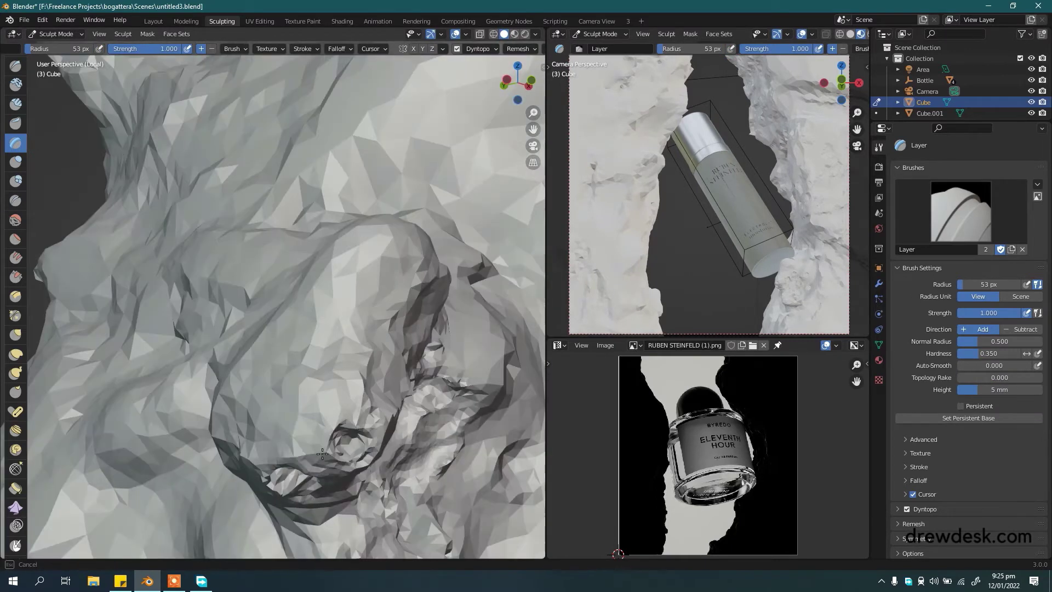
Set the Layer brush radius to 93 px and paint extra detail strokes onto the rock
mouse_move(322, 453)
middle_down()
mouse_move(352, 339)
mouse_move(340, 345)
middle_up()
drag(60, 49, 134, 52)
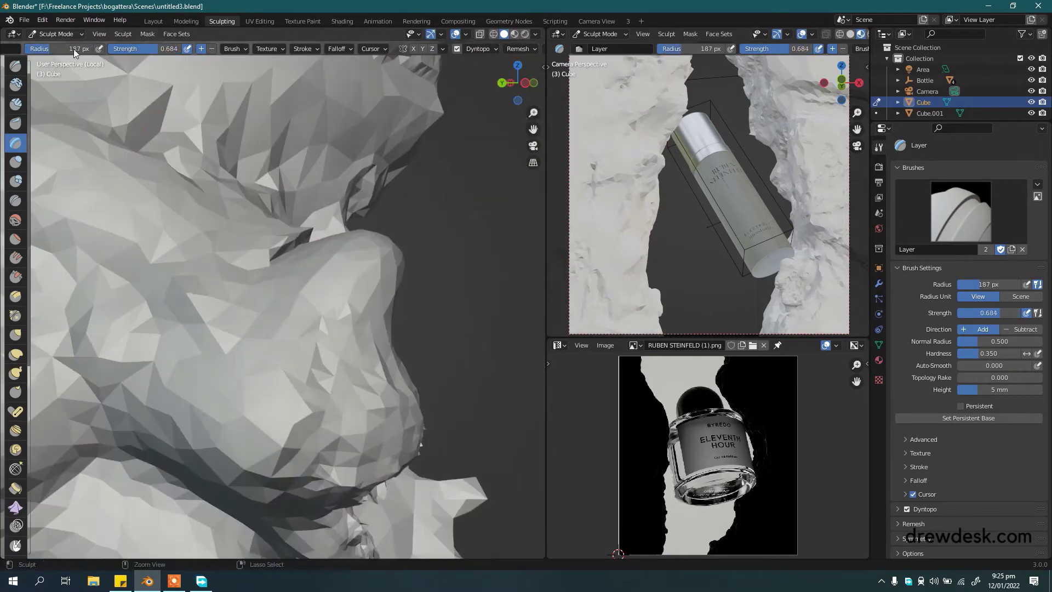
middle_drag(227, 290, 372, 331)
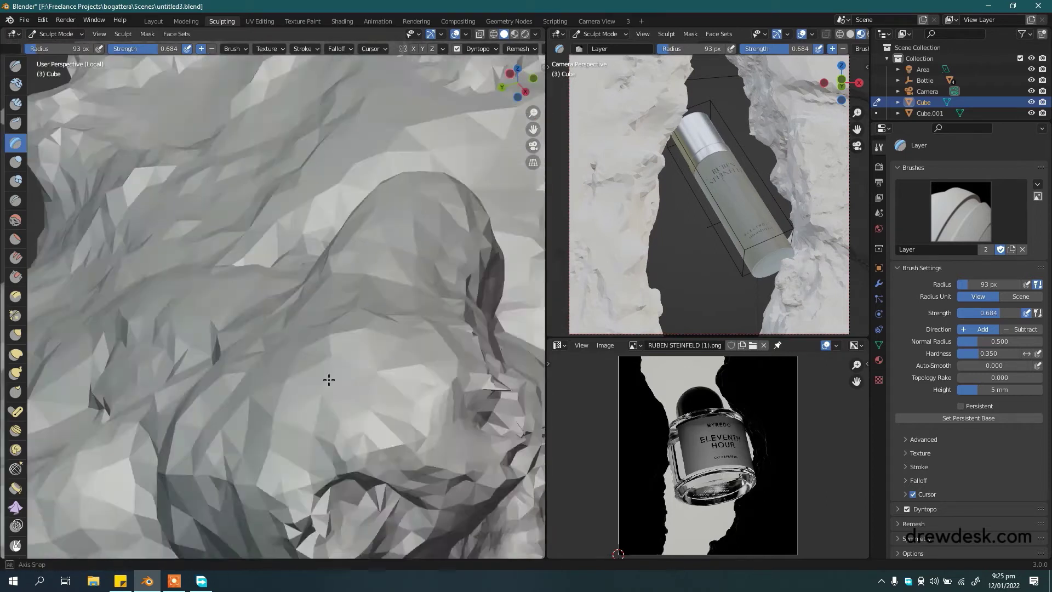
mouse_move(358, 489)
middle_down()
mouse_move(336, 324)
mouse_move(421, 350)
mouse_move(326, 369)
middle_up()
scroll(728, 258, up, 3)
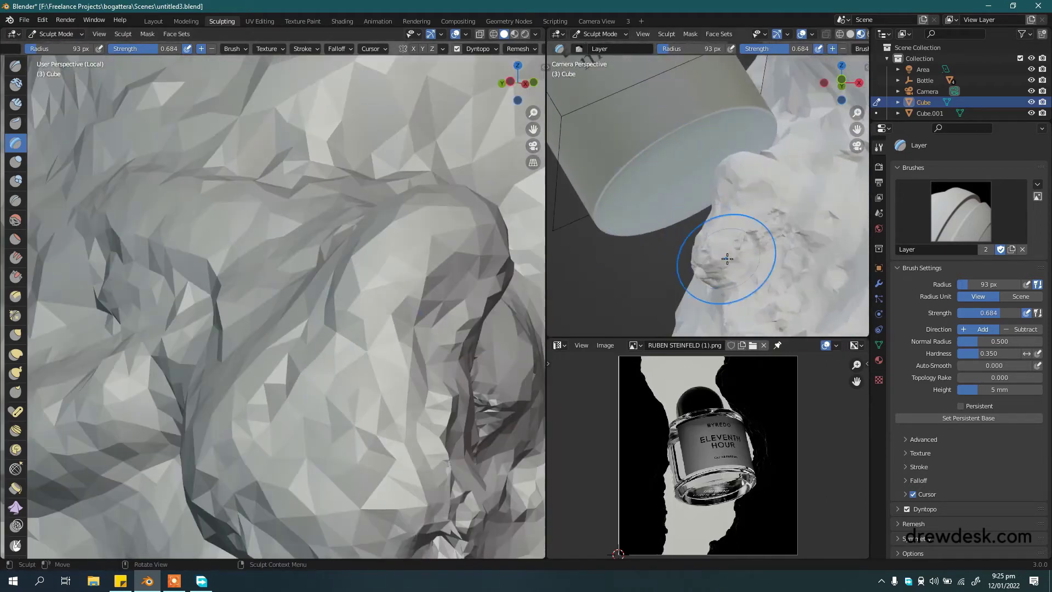
scroll(727, 258, up, 3)
mouse_move(379, 331)
middle_down()
mouse_move(272, 411)
mouse_move(312, 383)
mouse_move(341, 411)
middle_up()
scroll(341, 411, up, 3)
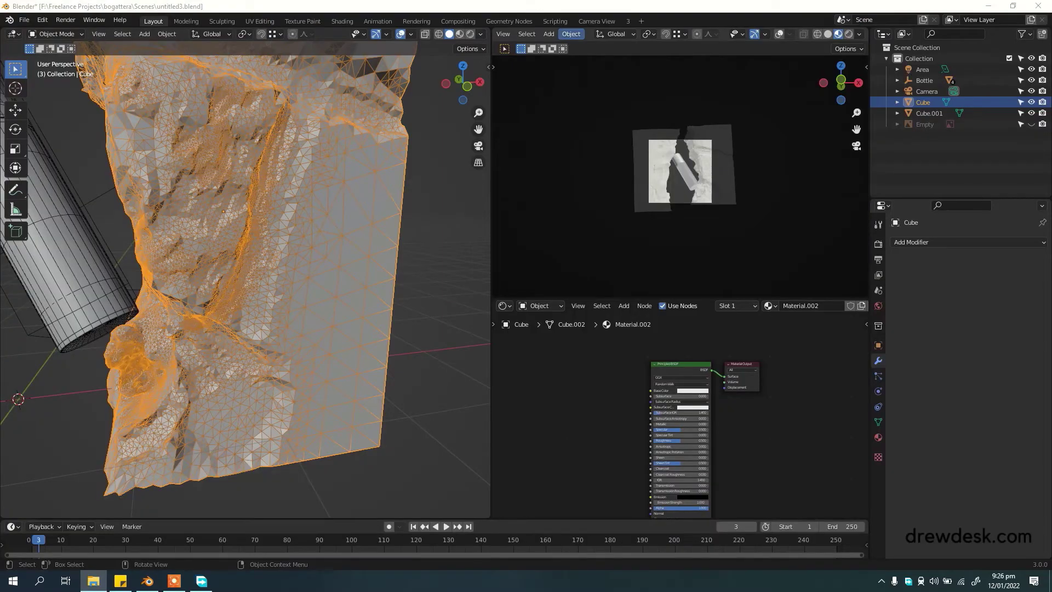
Add Ctrl+T mapping to the Rock031 texture with Box projection and scale 0.1
click(594, 408)
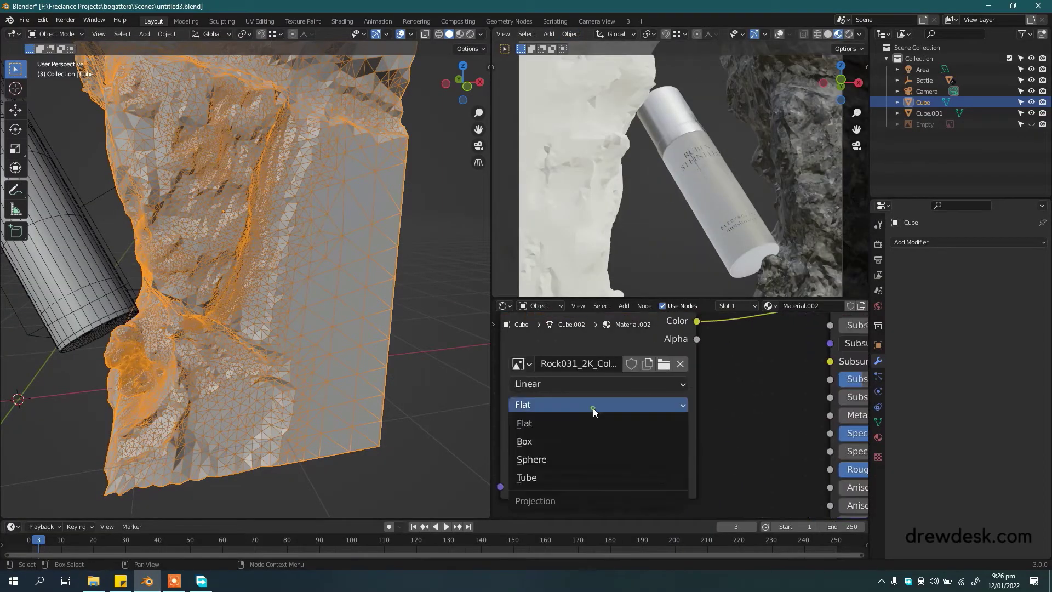
scroll(692, 422, down, 2)
click(570, 413)
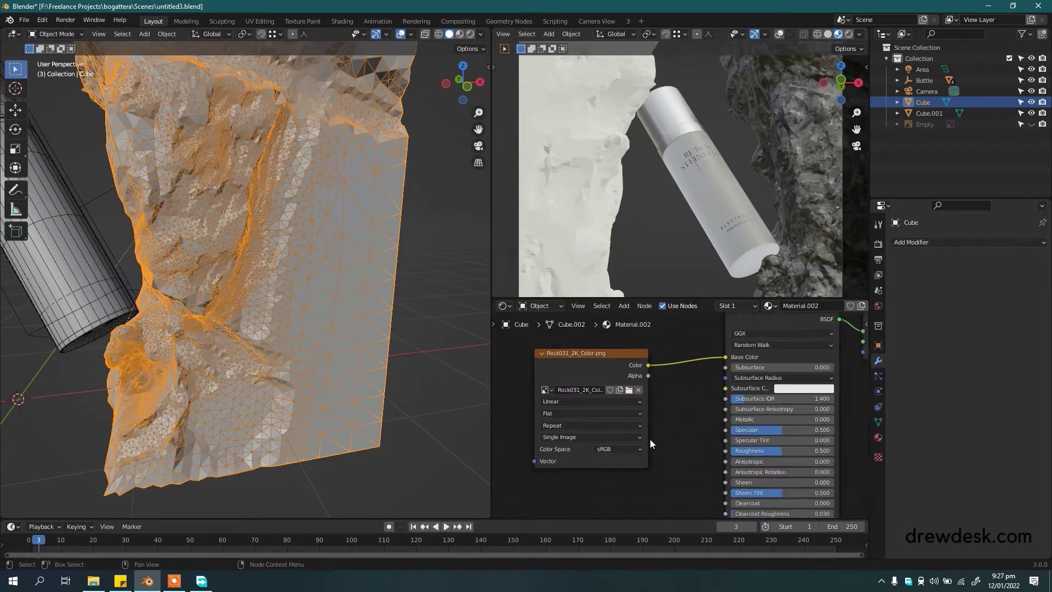
key(ctrl+t)
scroll(689, 415, up, 2)
click(732, 410)
click(722, 430)
scroll(807, 157, up, 3)
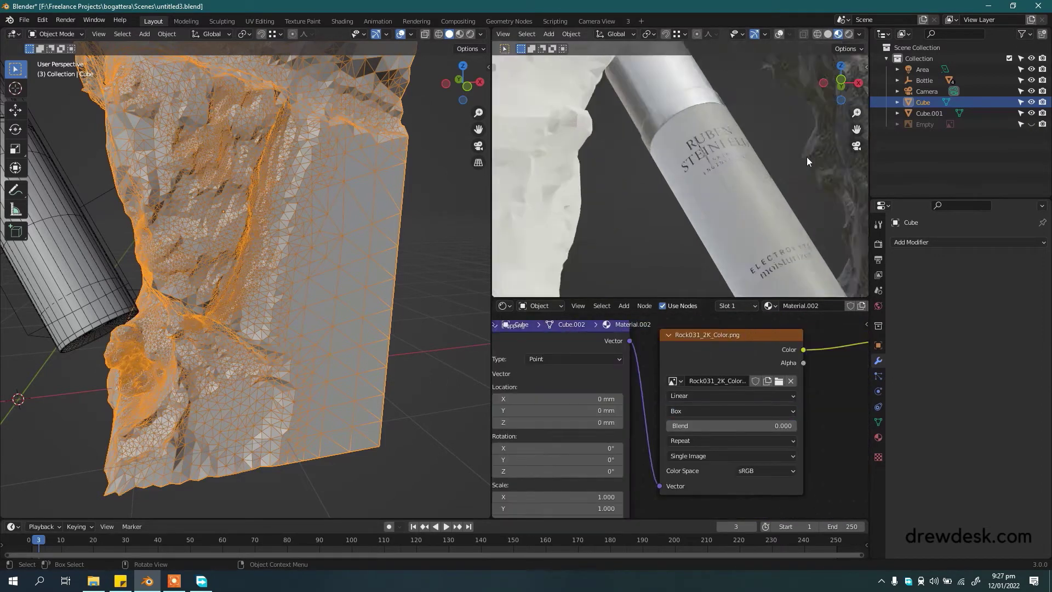
scroll(807, 157, up, 3)
scroll(640, 433, up, 1)
text(0.1)
key(Return)
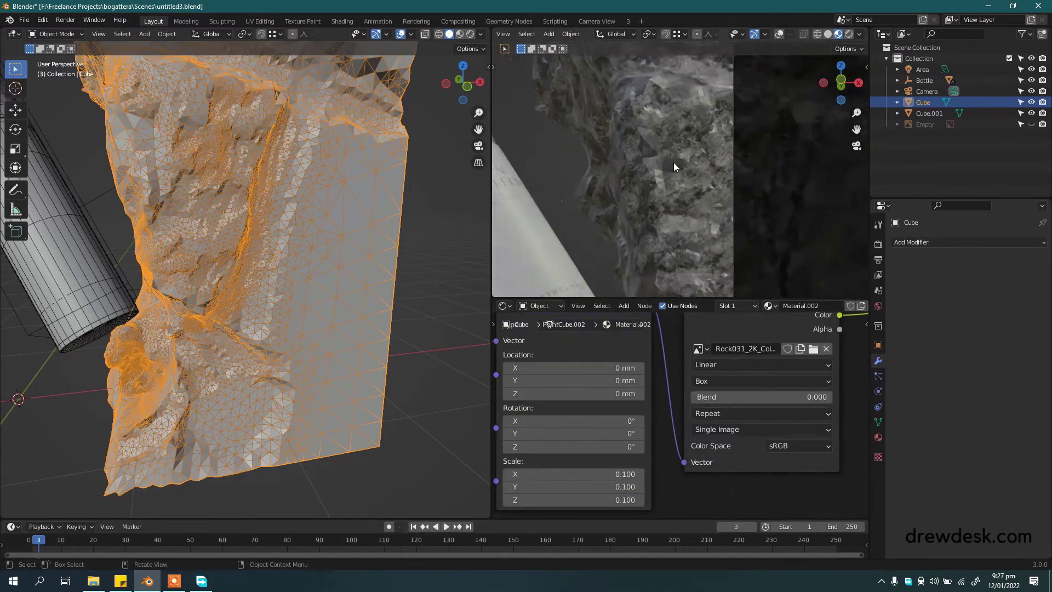
Edit all three mapping scale values of the rock texture together
scroll(673, 162, down, 3)
scroll(692, 196, down, 3)
scroll(689, 347, up, 2)
drag(679, 430, 679, 461)
text(0.0)
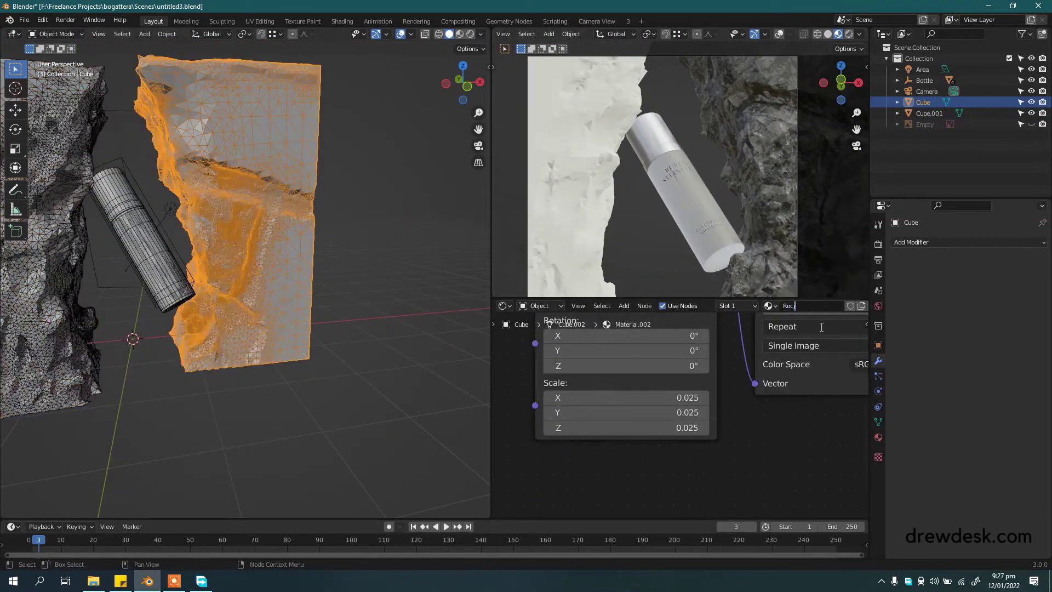
Assign Rock to the second cliff wall and darken its base colour to black
click(739, 374)
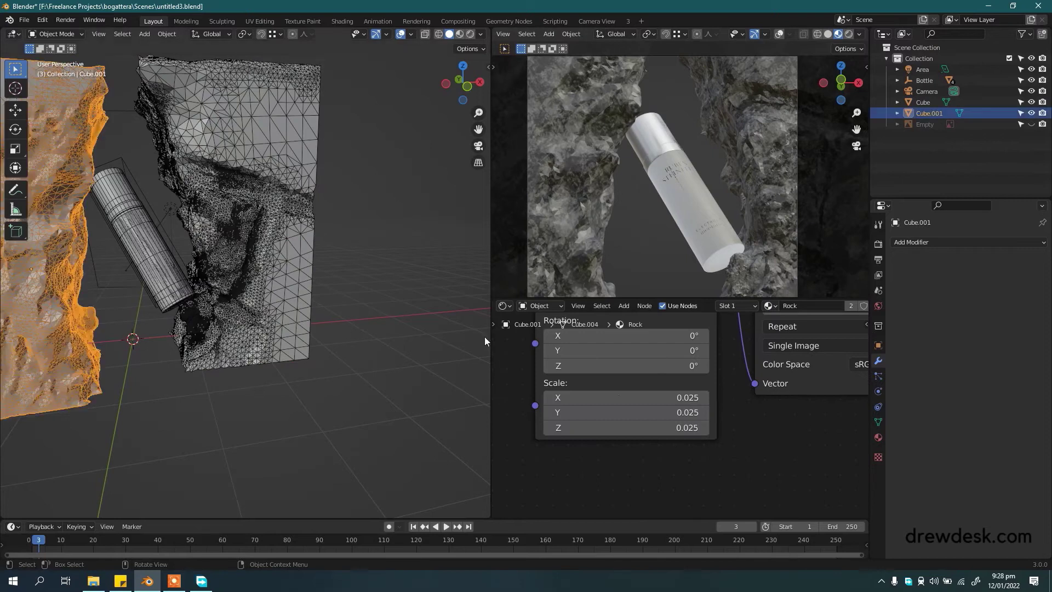
click(849, 34)
scroll(725, 443, down, 3)
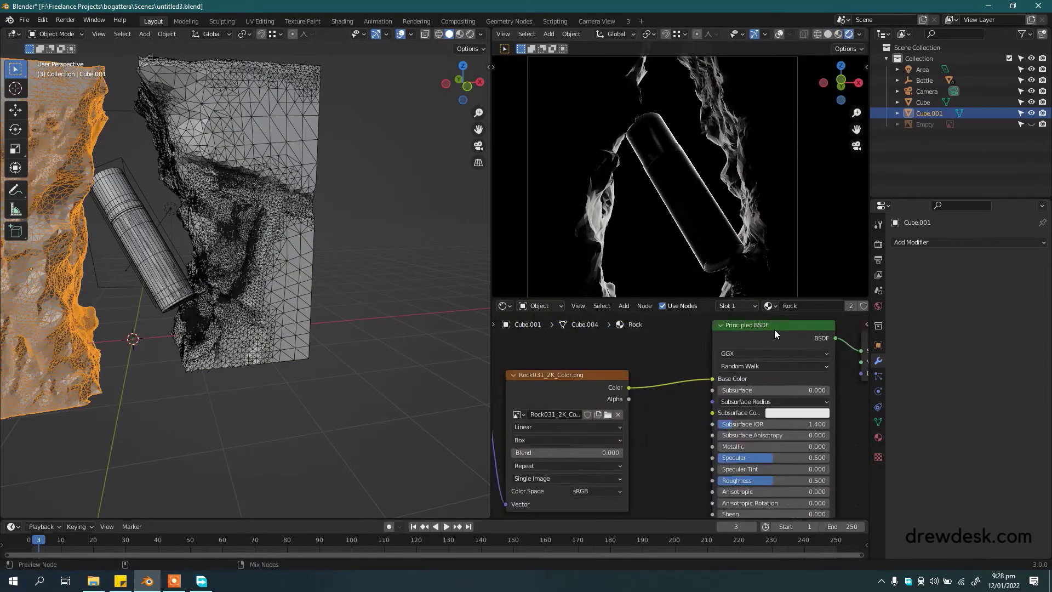
middle_drag(774, 330, 683, 382)
click(682, 407)
middle_drag(731, 439, 763, 389)
click(236, 180)
Select the second cliff wall and view its mesh data settings
right_click(235, 171)
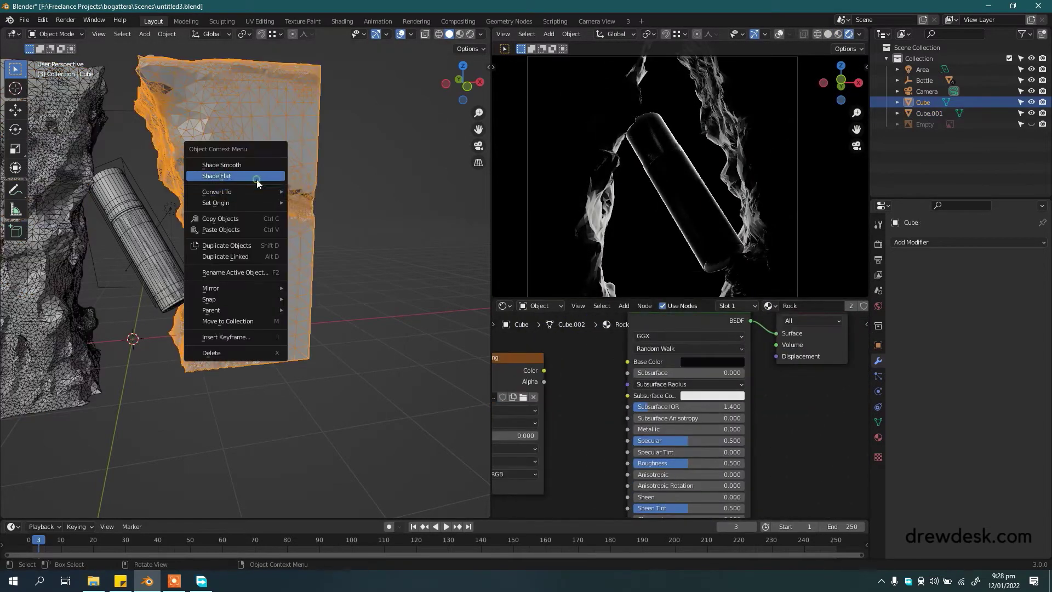
click(61, 165)
right_click(60, 117)
click(410, 418)
click(878, 422)
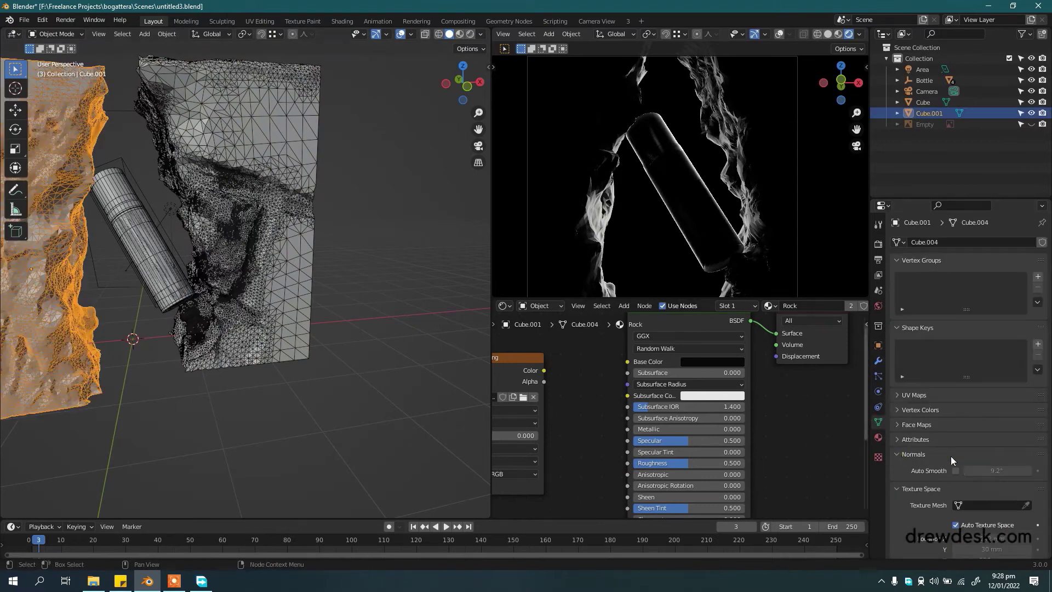
scroll(596, 438, down, 3)
Add a Bump node to the Rock material and reposition the texture node
key(g)
click(666, 493)
click(623, 373)
scroll(567, 370, up, 2)
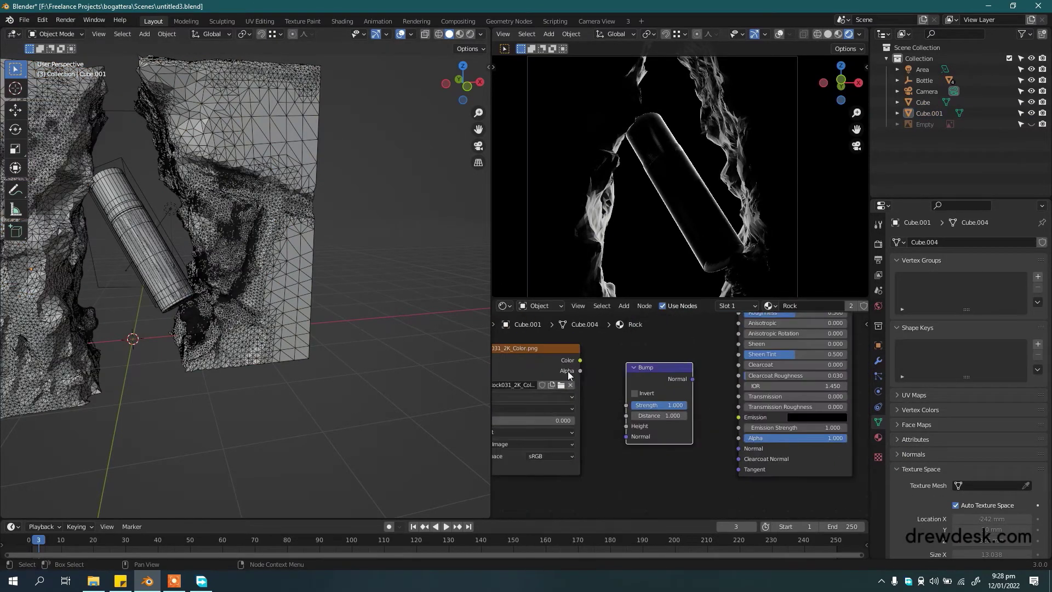
scroll(704, 476, up, 2)
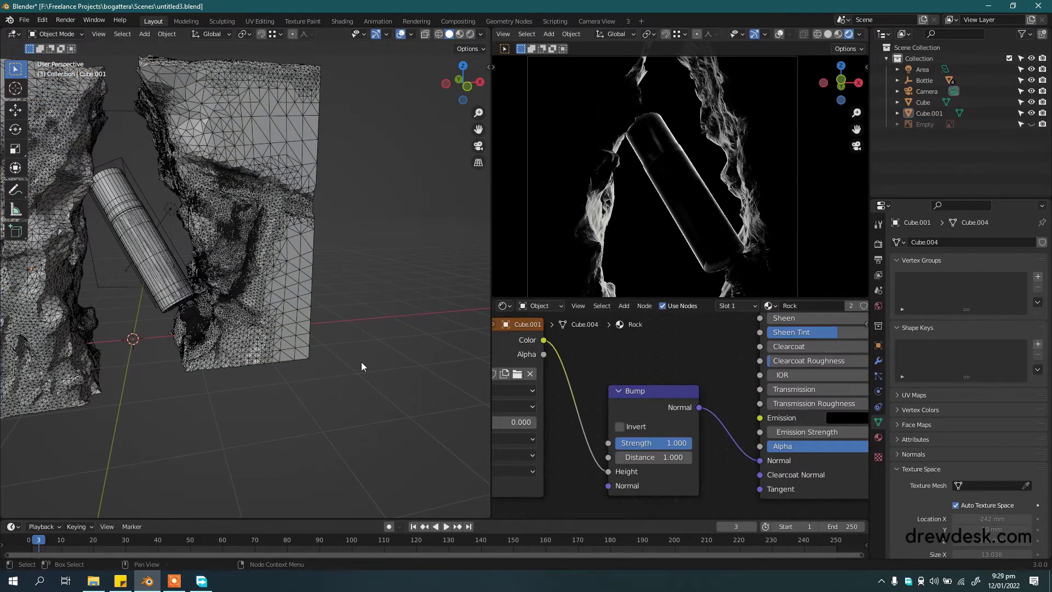
click(271, 181)
scroll(650, 423, down, 2)
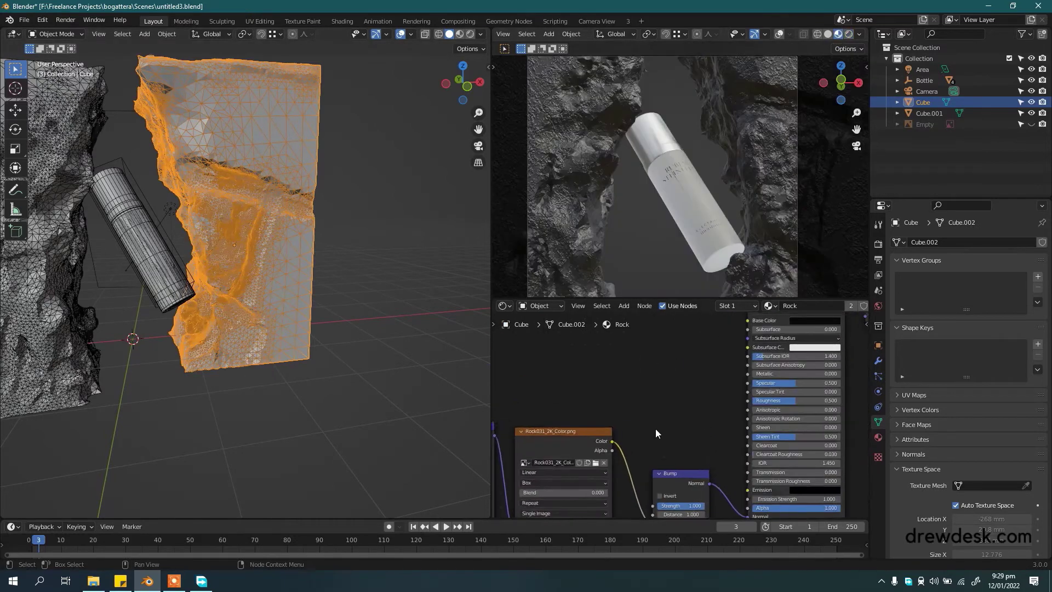
drag(597, 464, 602, 490)
click(602, 490)
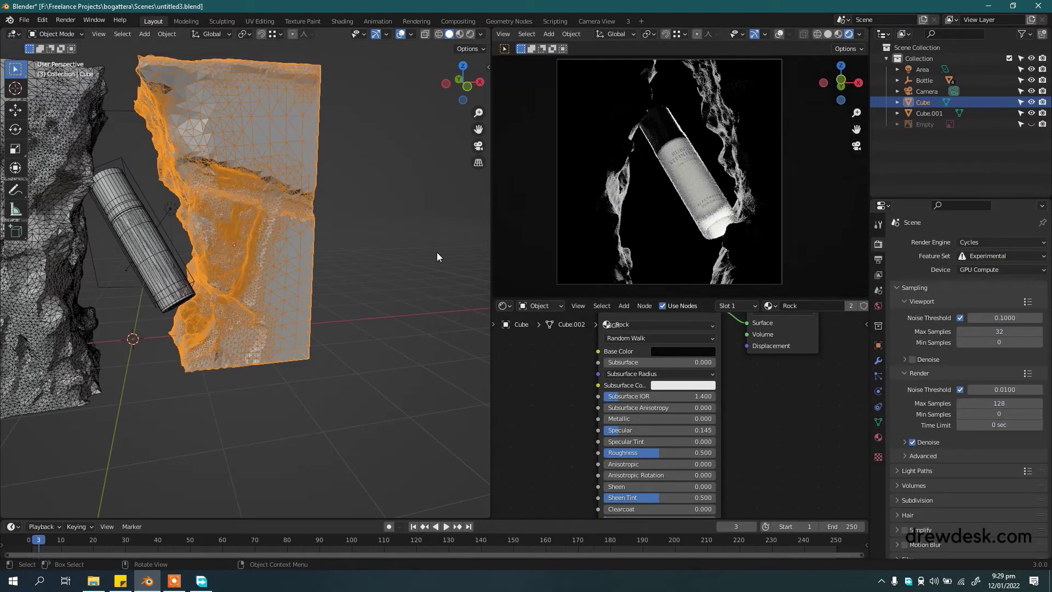
Inspect the perfume bottle and inner cylinder transforms, then save the project
click(218, 230)
key(KP_Decimal)
key(n)
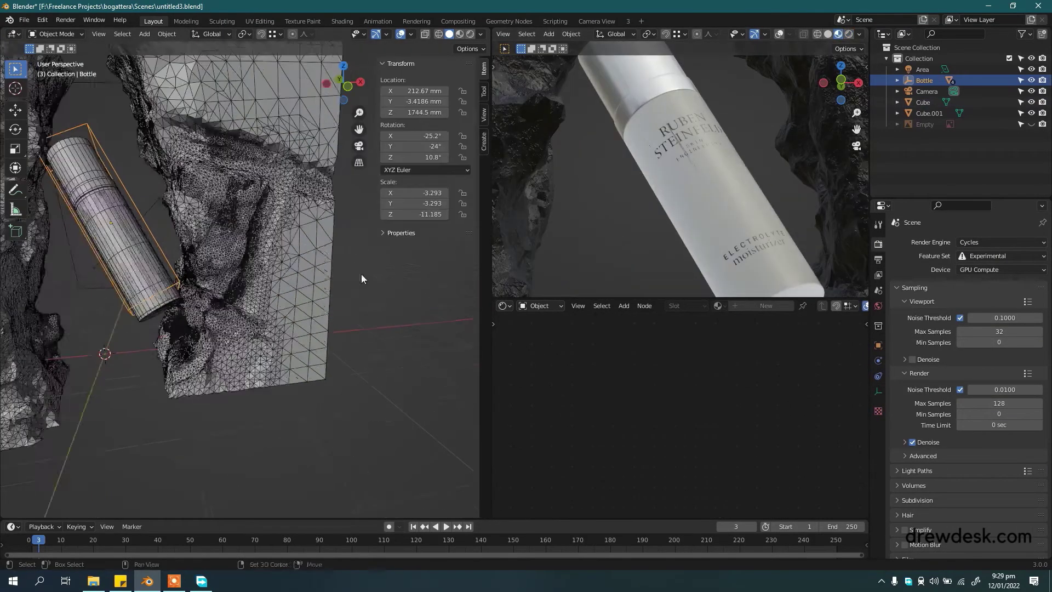
click(120, 285)
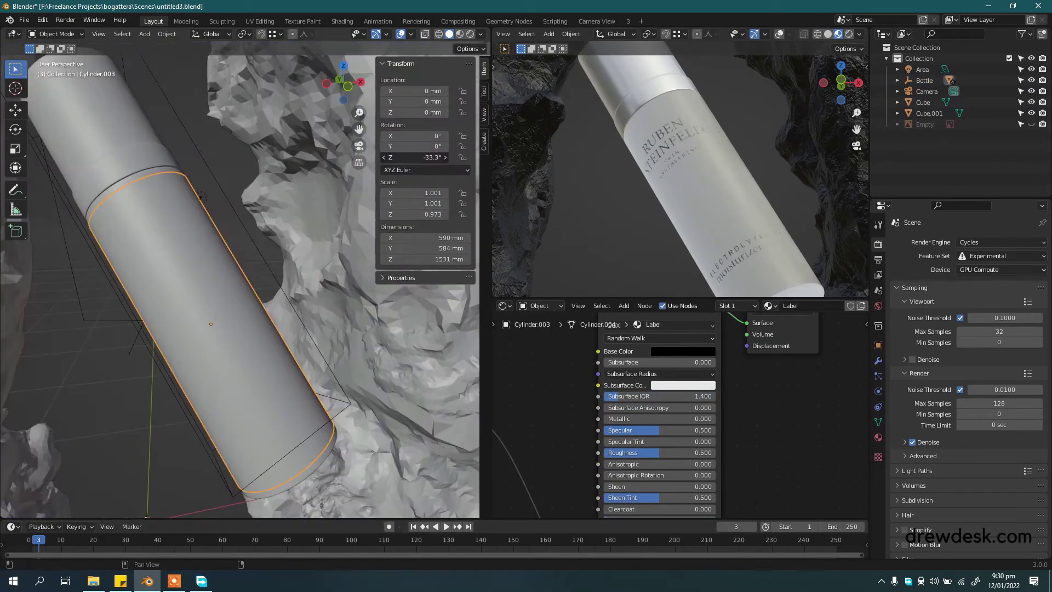
scroll(256, 160, down, 5)
key(ctrl+s)
key(n)
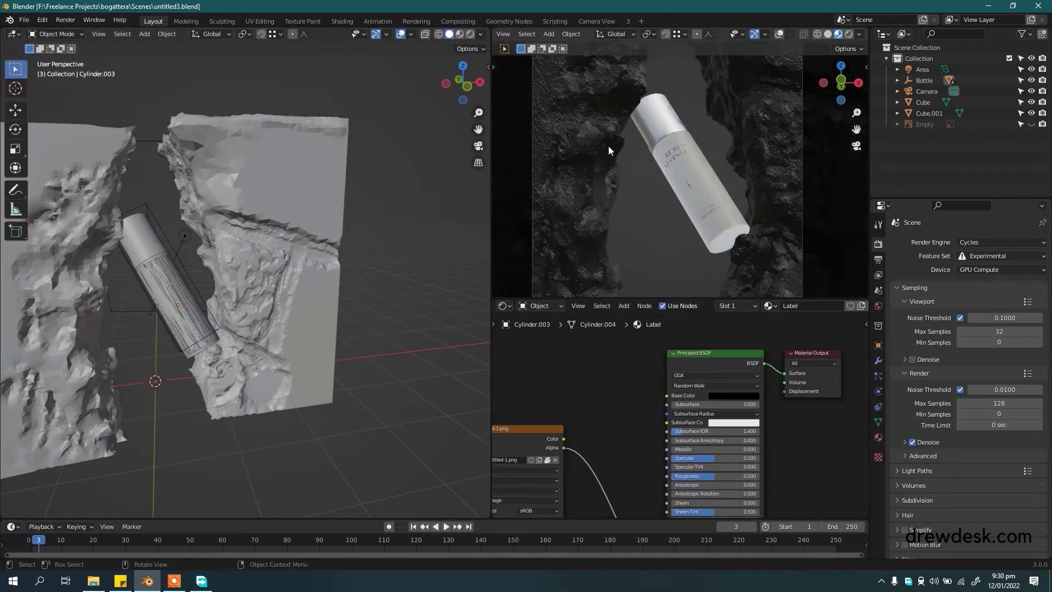
scroll(691, 178, up, 3)
Set the rock texture scale to 0.23 and preview the rendered camera view
click(712, 181)
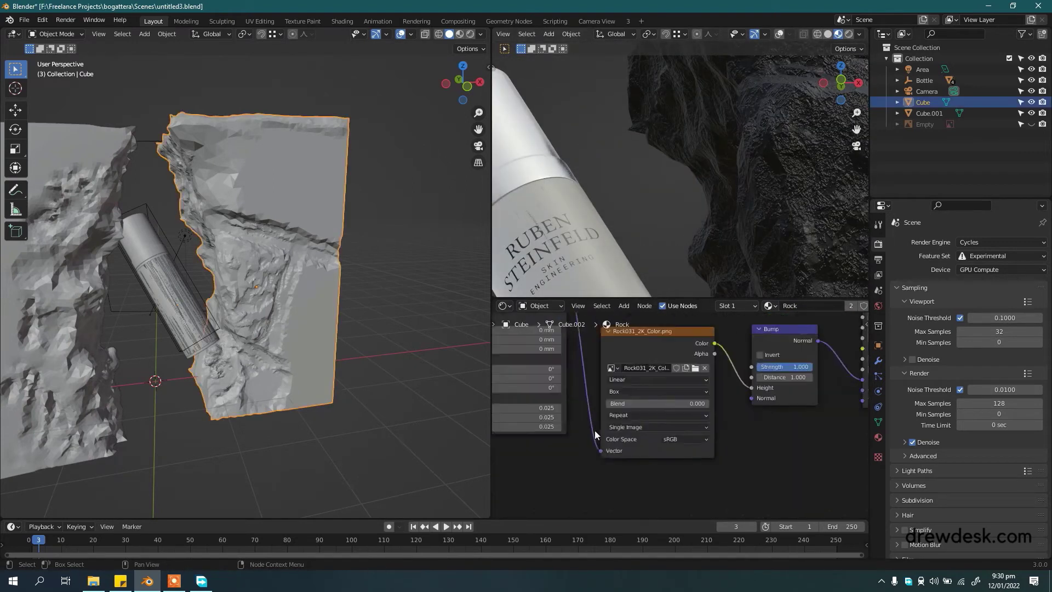
scroll(603, 394, up, 4)
double_click(570, 395)
text(0.23)
key(Return)
key(KP_0)
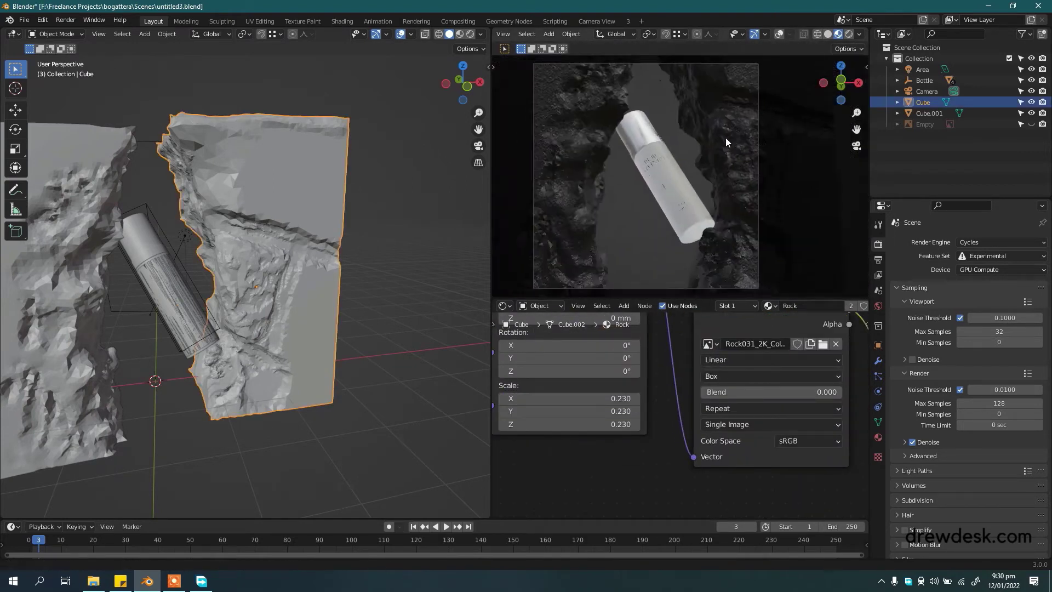
click(849, 34)
click(504, 306)
Show the reference perfume image and bring up Cube.001's shader nodes
click(526, 343)
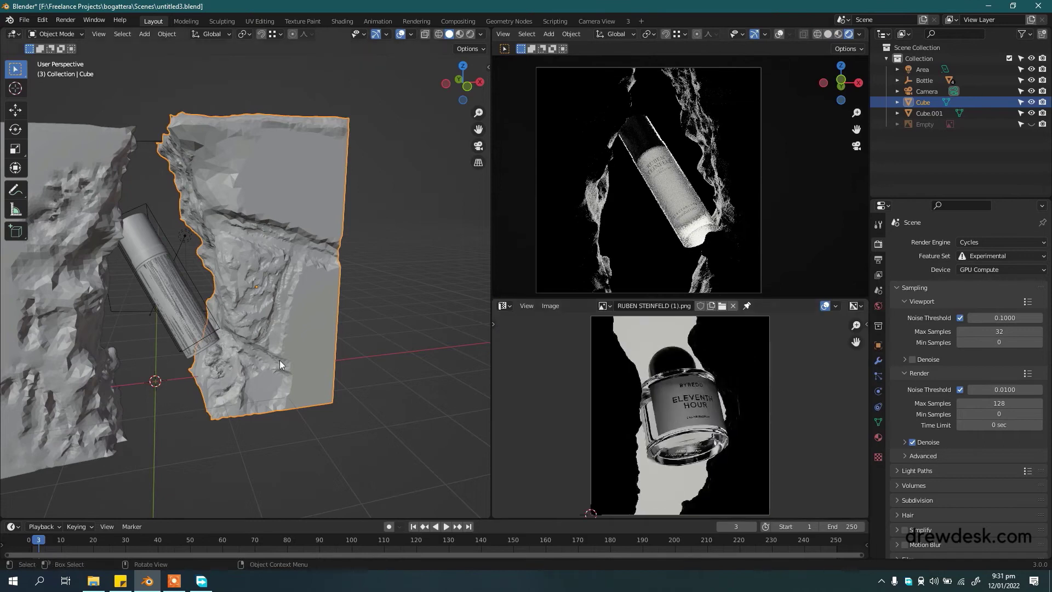
middle_drag(307, 307, 344, 334)
click(447, 374)
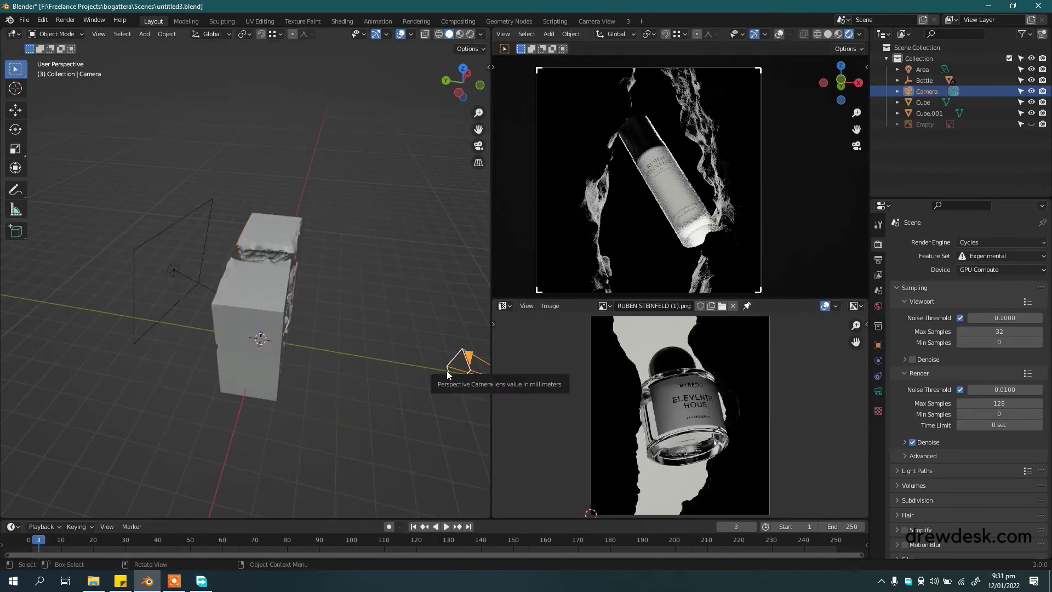
click(929, 113)
key(shift+F3)
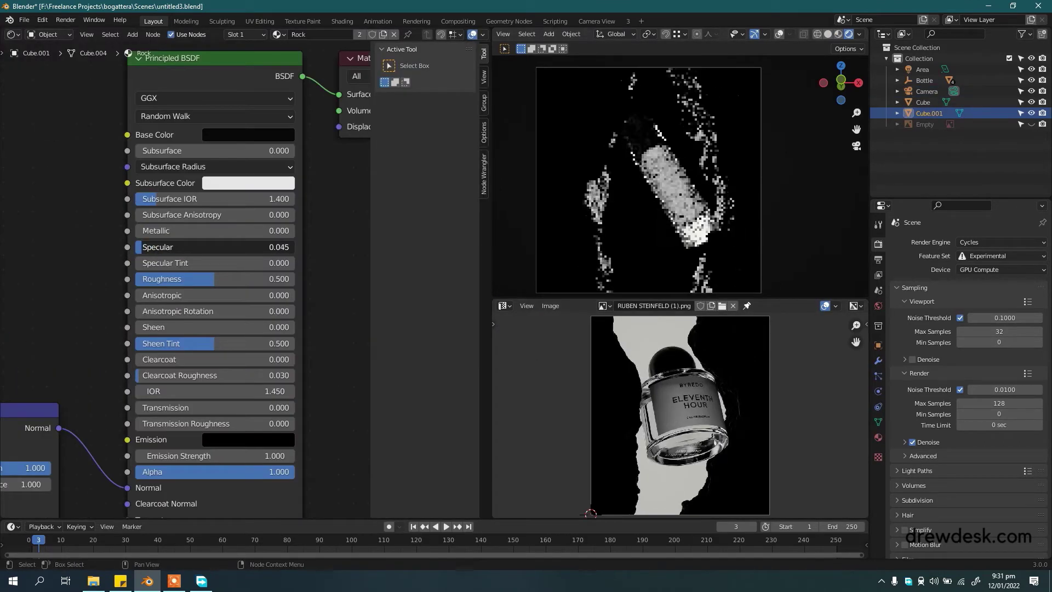
Add a plane and move it along Y to stand beside the rock walls
key(shift+F5)
key(g)
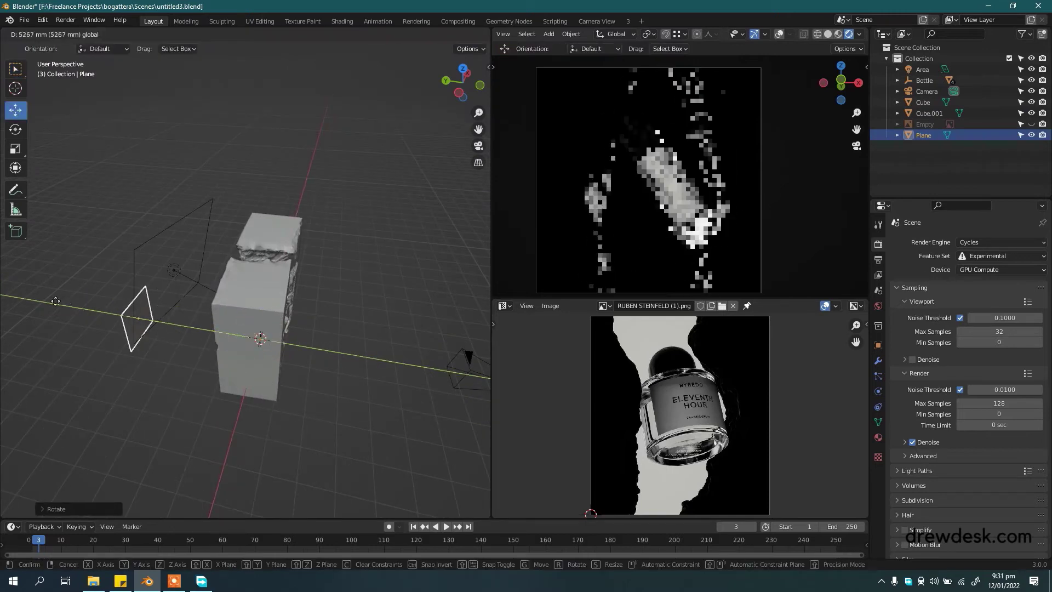
click(55, 301)
middle_drag(56, 301, 217, 304)
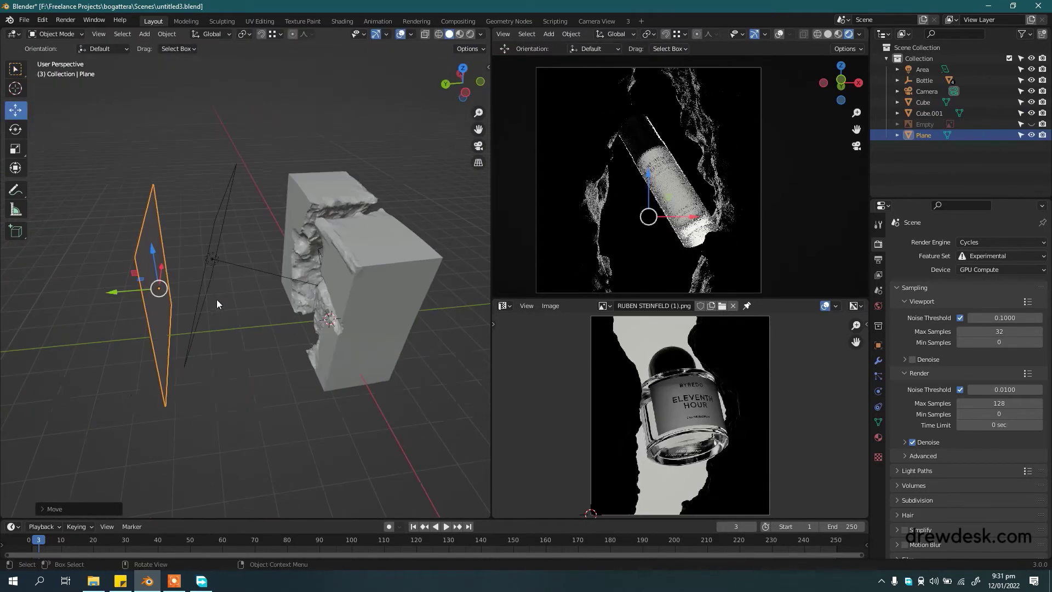
key(g)
key(y)
click(174, 296)
click(213, 258)
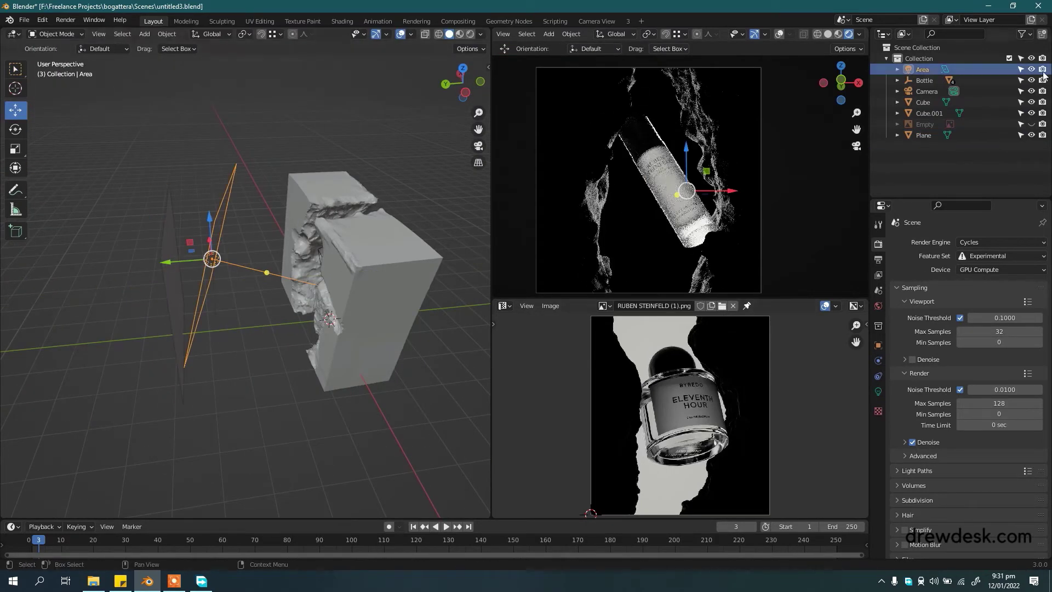
Set the backdrop plane's material surface to Emission
click(879, 437)
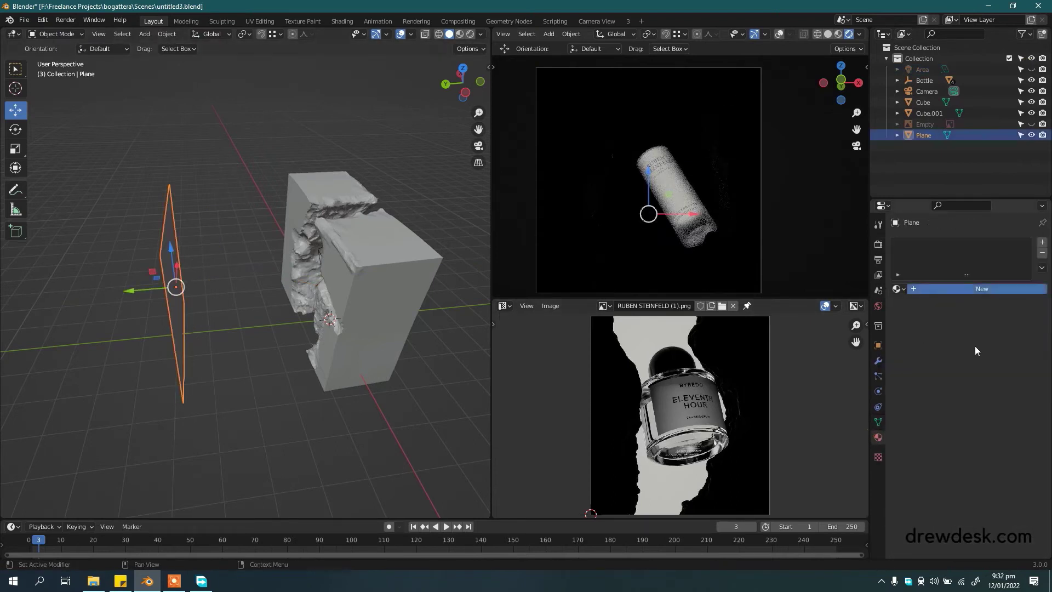
click(986, 338)
click(894, 120)
key(KP_0)
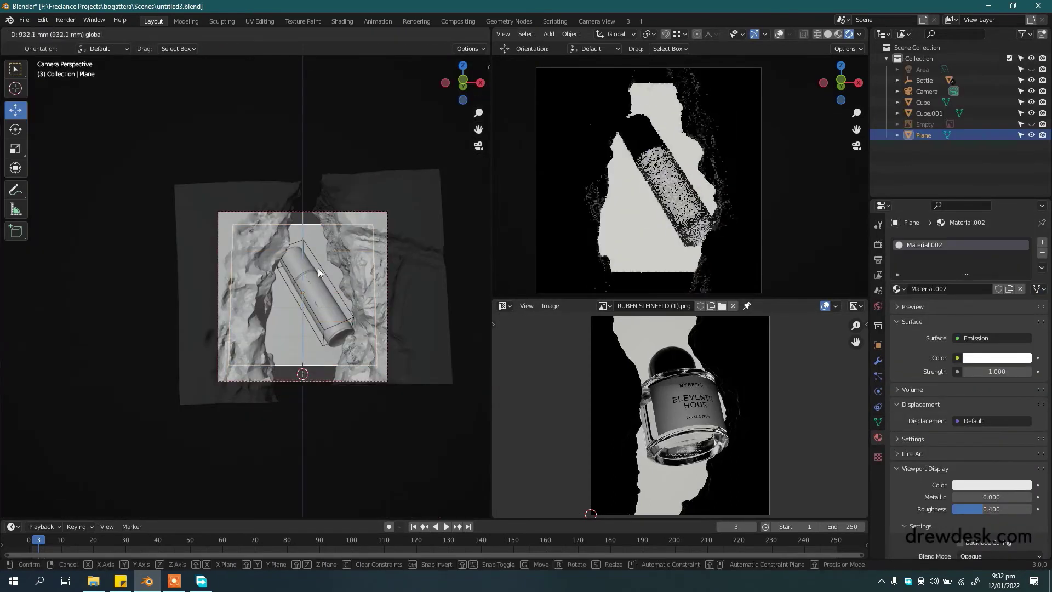
Enlarge the backdrop plane in a wireframe front view
key(w)
mouse_move(48, 65)
middle_down()
mouse_move(202, 278)
mouse_move(202, 312)
middle_up()
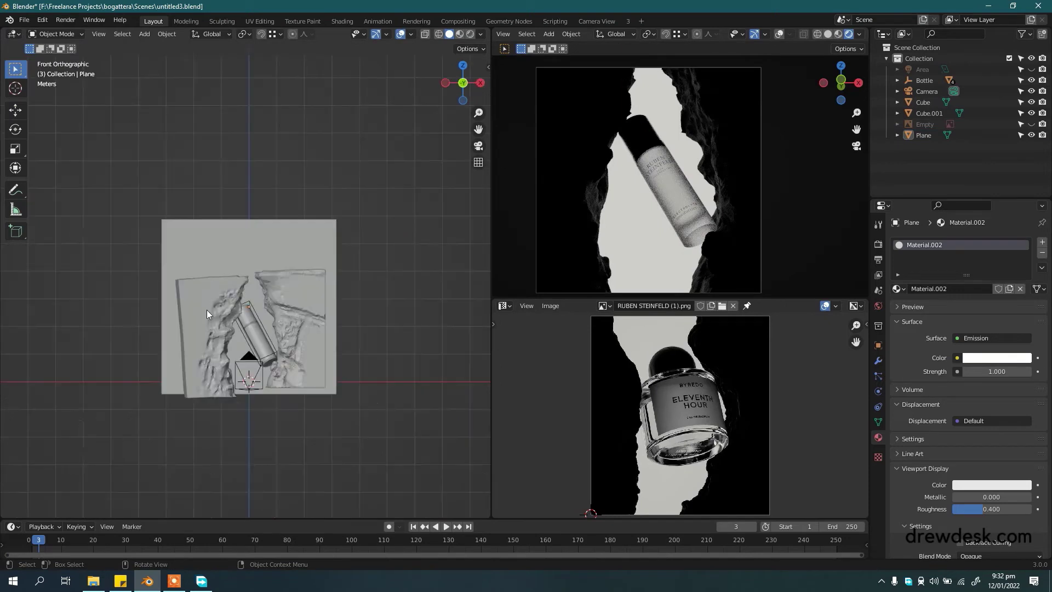
key(KP_0)
click(345, 418)
key(shift+z)
middle_drag(301, 435, 417, 383)
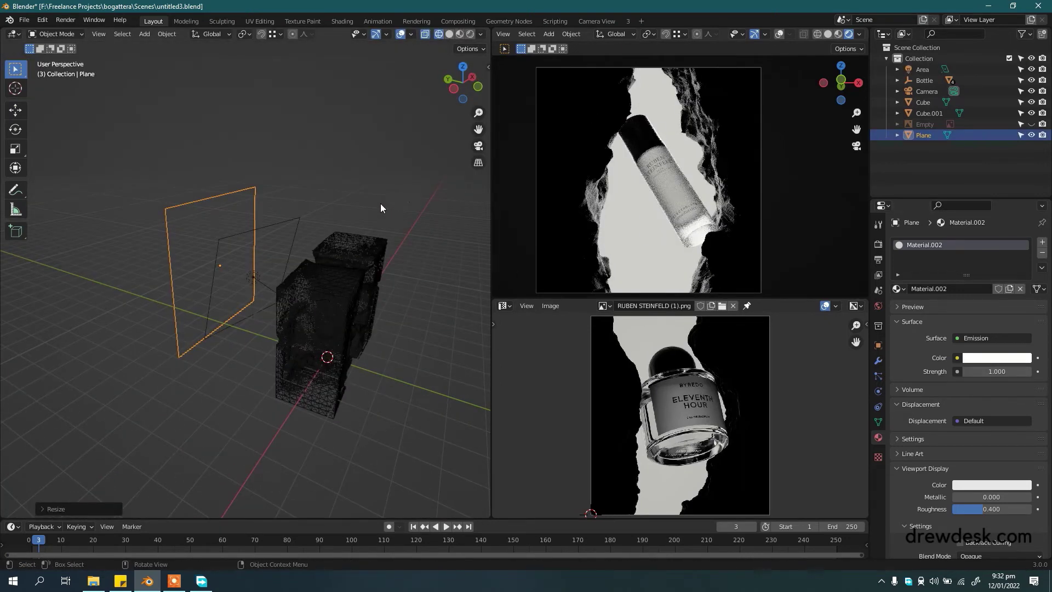
middle_drag(380, 203, 334, 222)
Give the Rock material Specular 0.01 and Roughness 0.75, then hide the backdrop plane
click(360, 291)
click(990, 459)
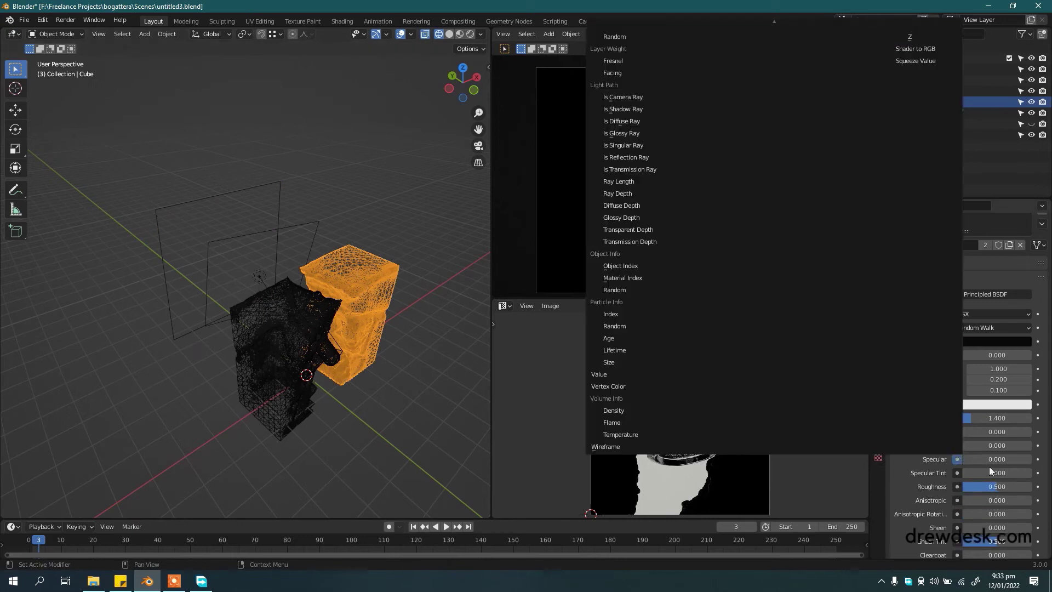
text(0.01)
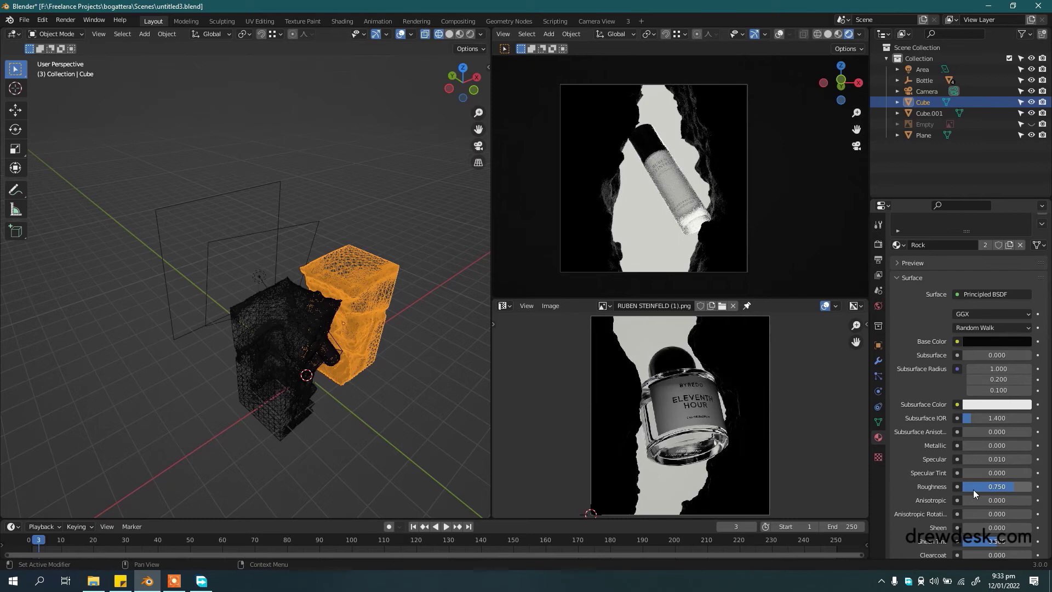
click(277, 183)
click(1031, 135)
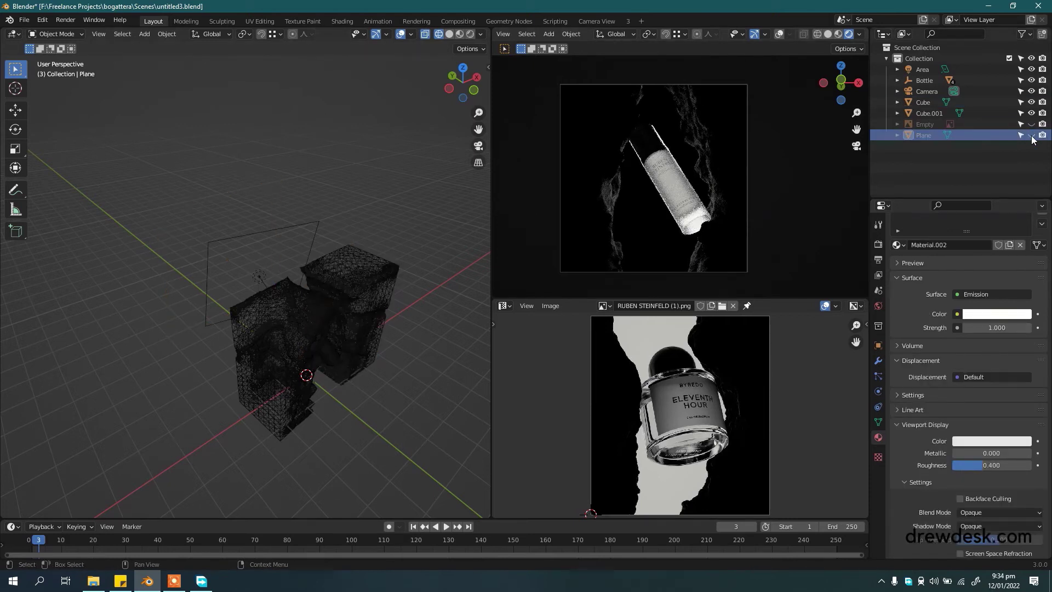
Unhide the backdrop and open the Cube's Rock material node graph in solid view
click(1032, 135)
click(828, 34)
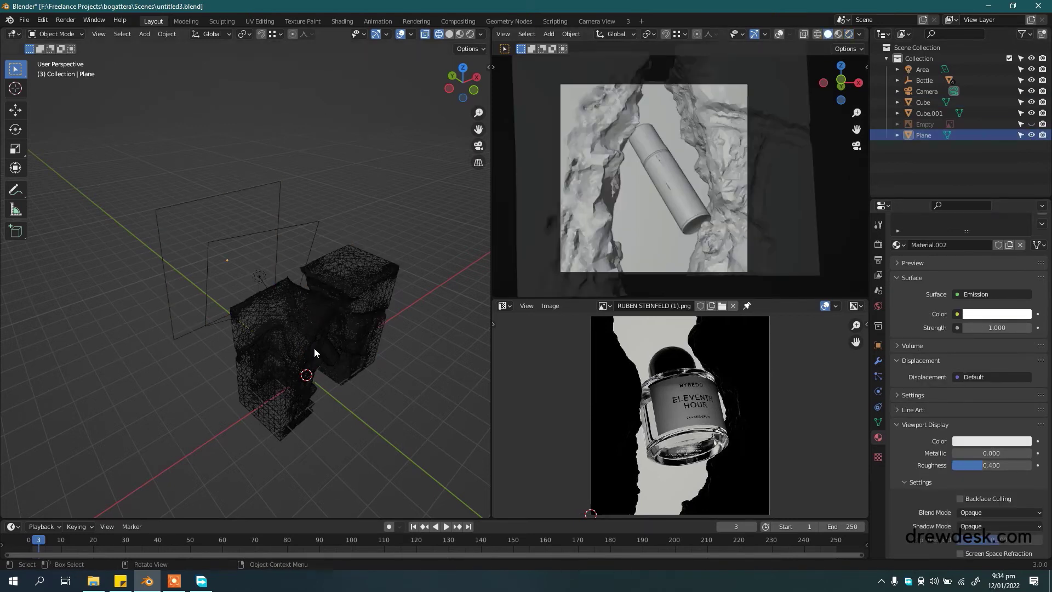
click(315, 353)
click(503, 306)
click(540, 399)
Add a Displacement node fed by the texture colour into Height, linked to Material Output
key(shift+a)
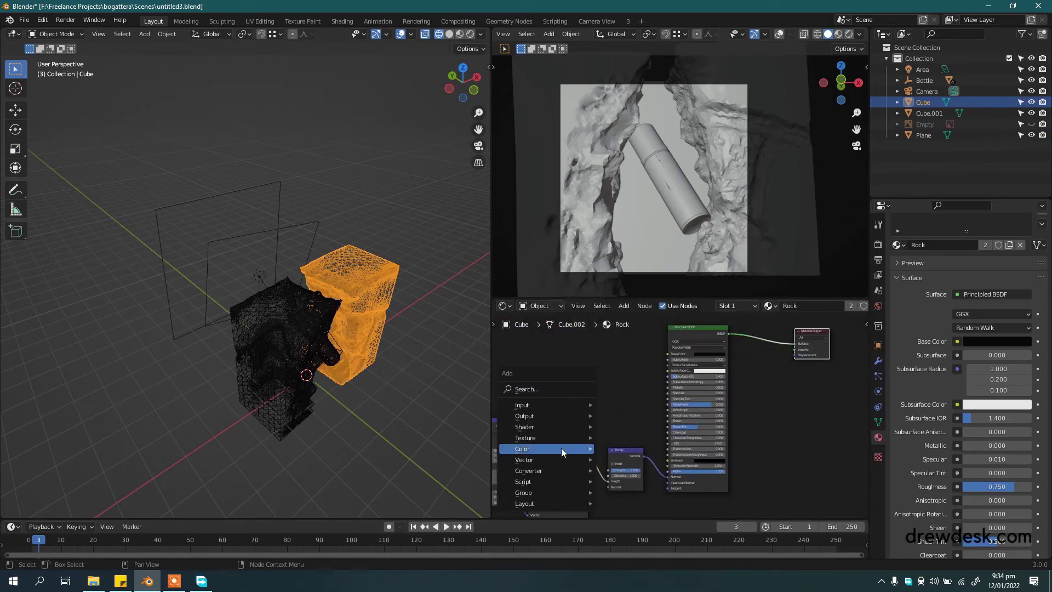
click(712, 361)
click(822, 367)
scroll(712, 411, up, 1)
drag(553, 430, 770, 396)
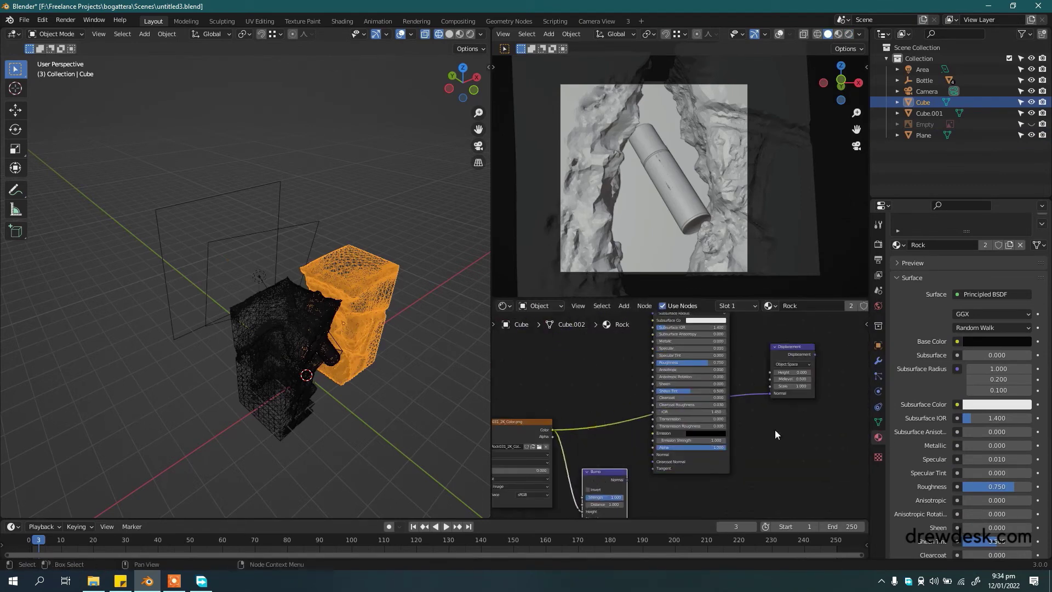
middle_drag(776, 434, 594, 515)
scroll(983, 233, down, 5)
scroll(952, 491, down, 5)
scroll(932, 383, down, 5)
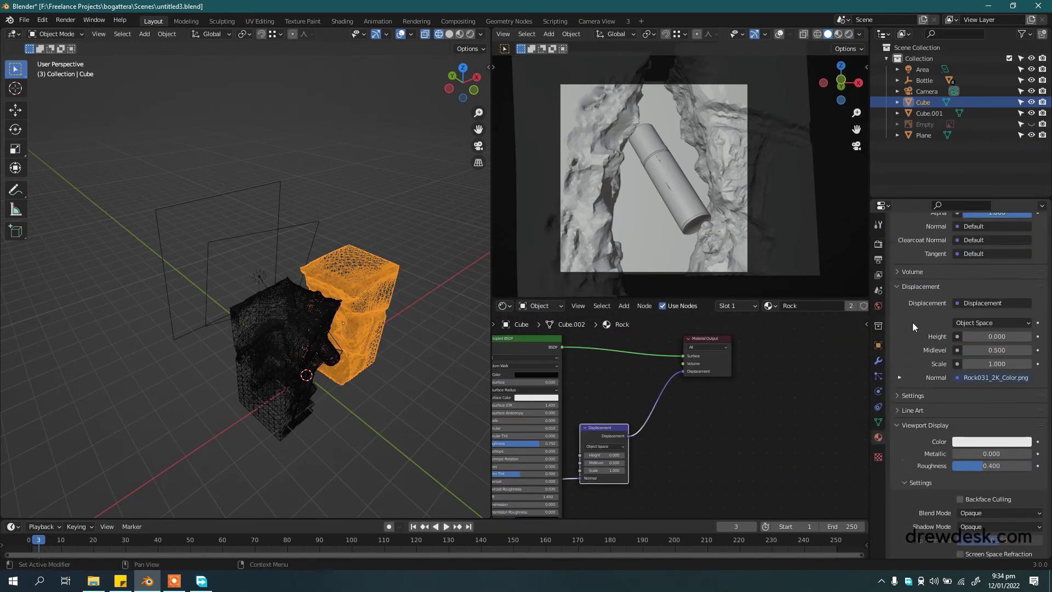
scroll(662, 423, up, 2)
drag(548, 494, 548, 467)
Set the Displacement Midlevel to 0 while previewing the rendered rock walls
click(879, 244)
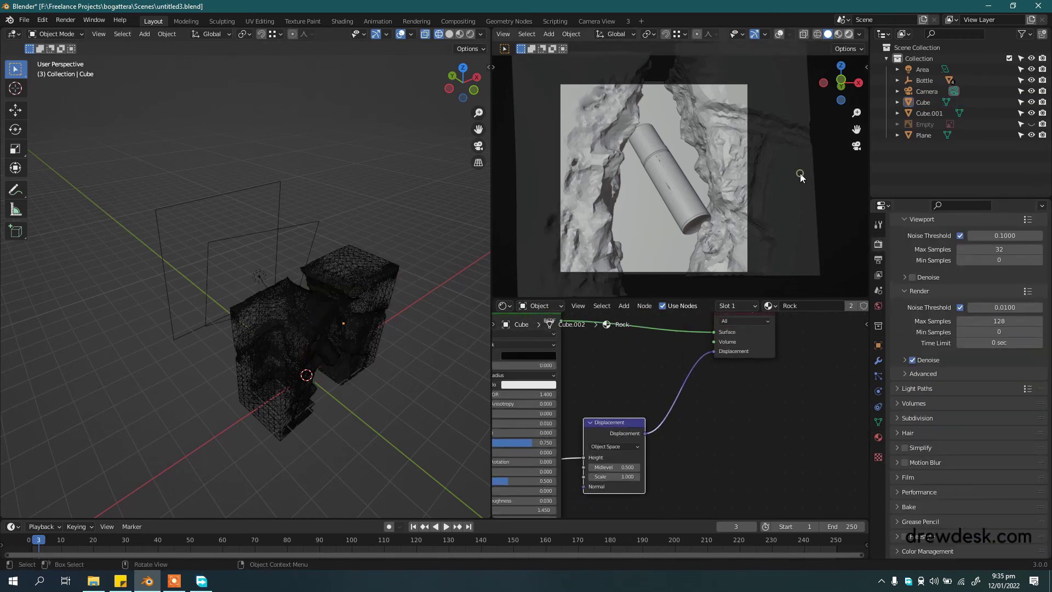
click(849, 34)
scroll(395, 318, up, 3)
middle_drag(417, 329, 376, 308)
scroll(685, 395, up, 3)
double_click(685, 381)
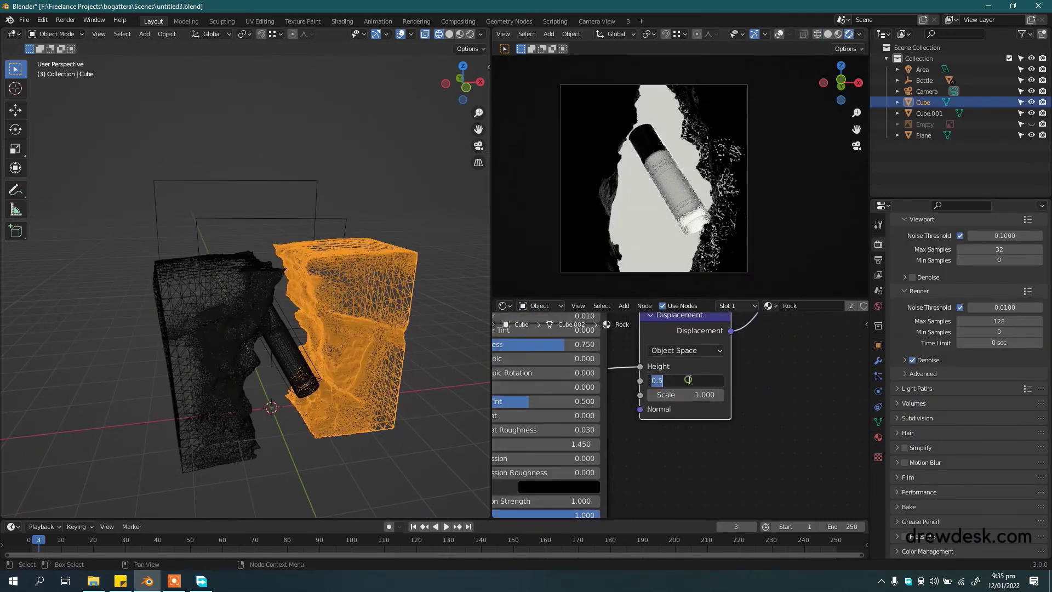
text(0)
key(Return)
Return the viewport to solid shading and hide the backdrop plane
click(411, 34)
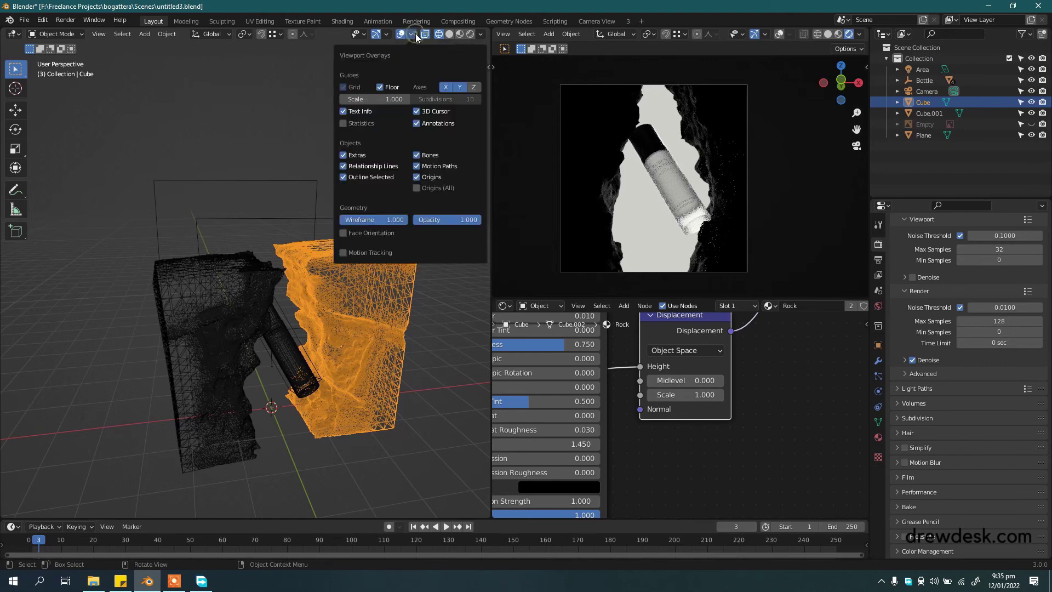
click(450, 34)
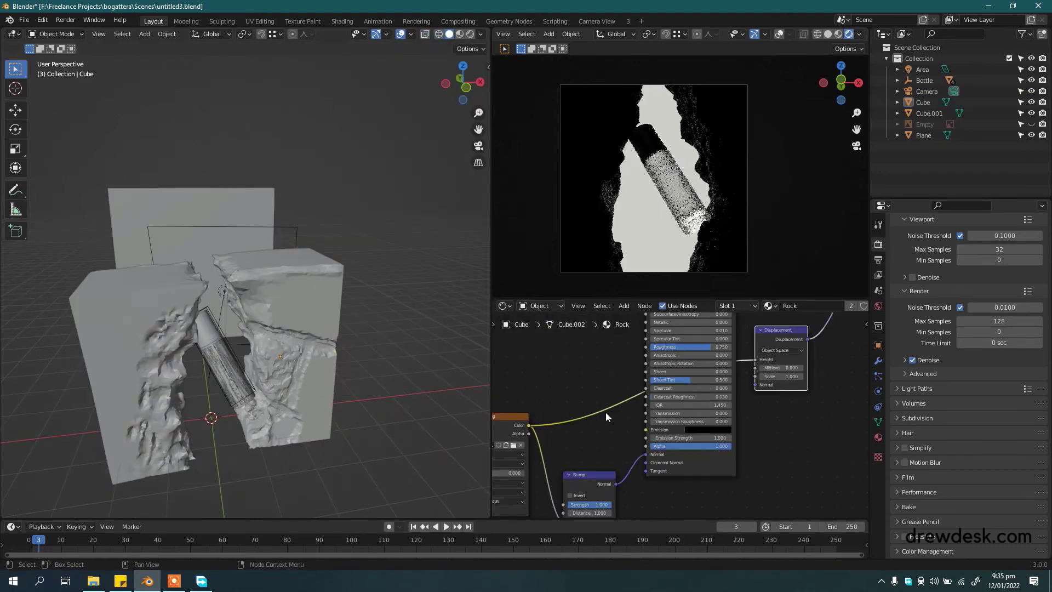
scroll(703, 433, up, 2)
scroll(699, 435, up, 2)
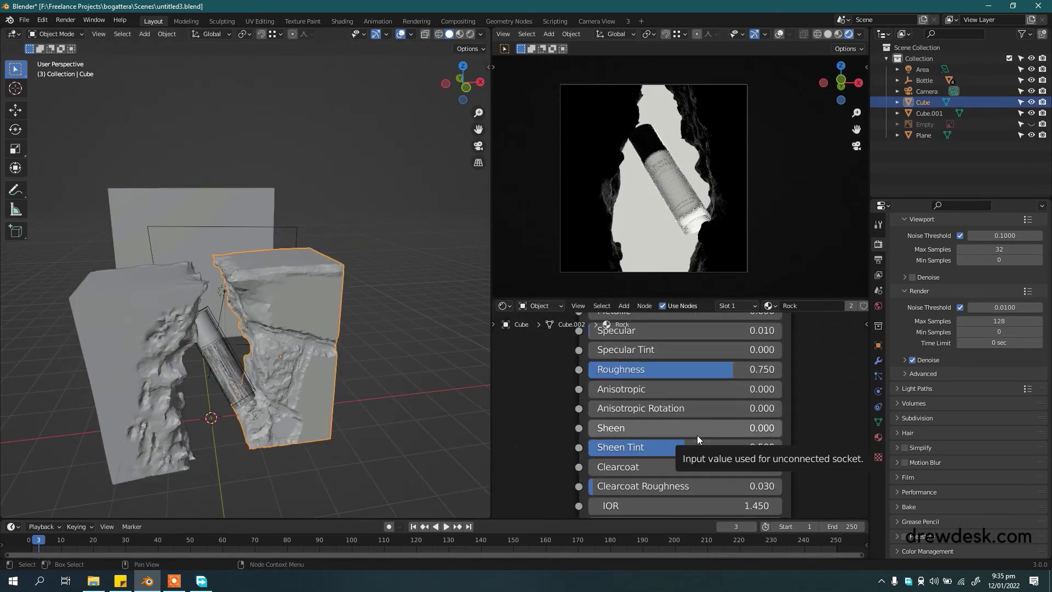
scroll(657, 445, up, 1)
click(923, 135)
key(h)
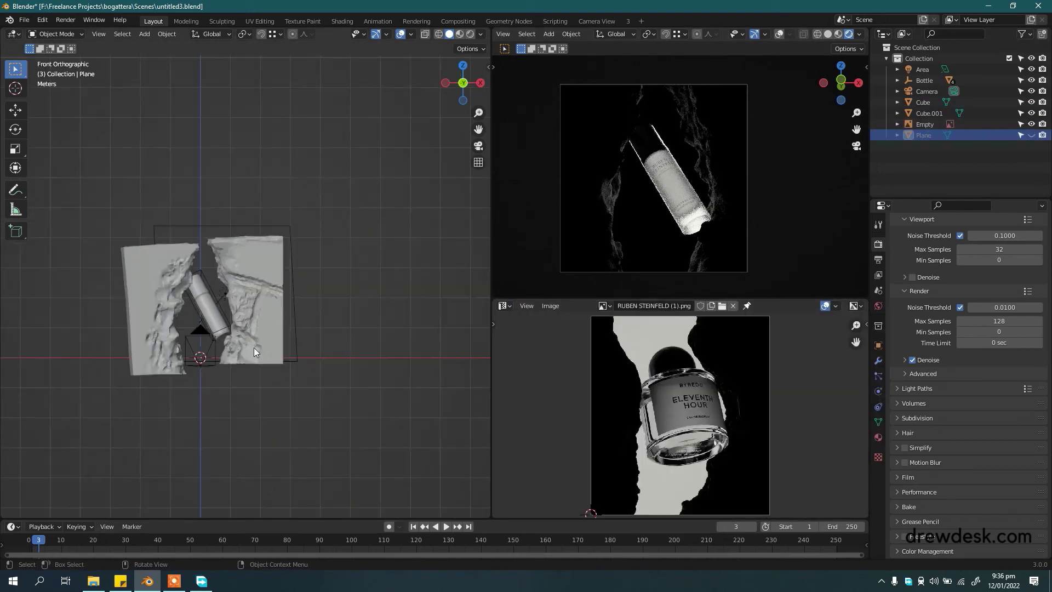
Tilt and reposition the trial plane Plane.001 from a side view, checking its object properties
key(KP_3)
key(shift+z)
key(r)
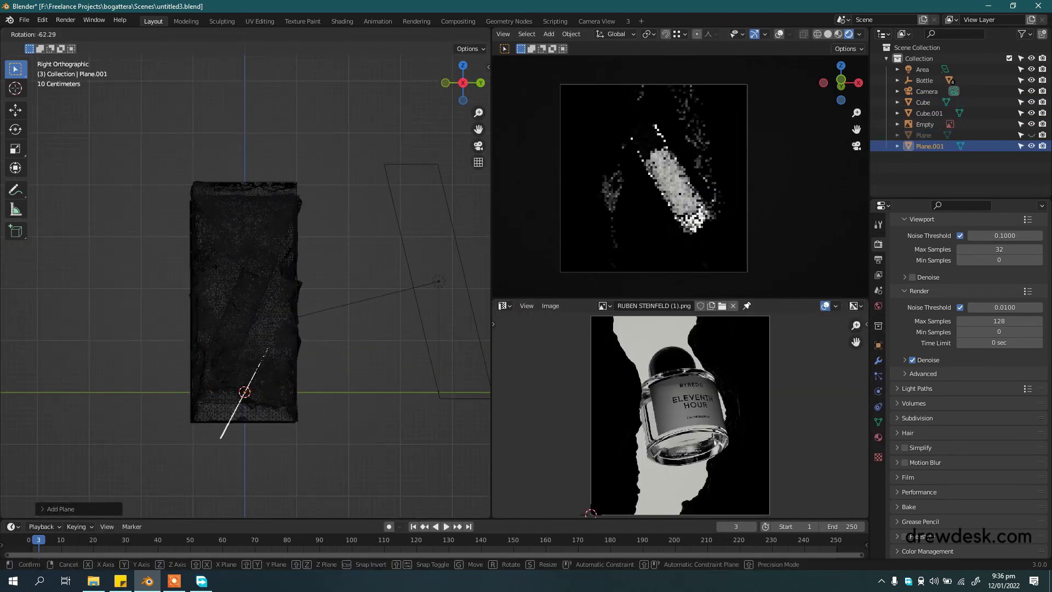
key(g)
click(205, 300)
click(879, 345)
scroll(978, 505, down, 5)
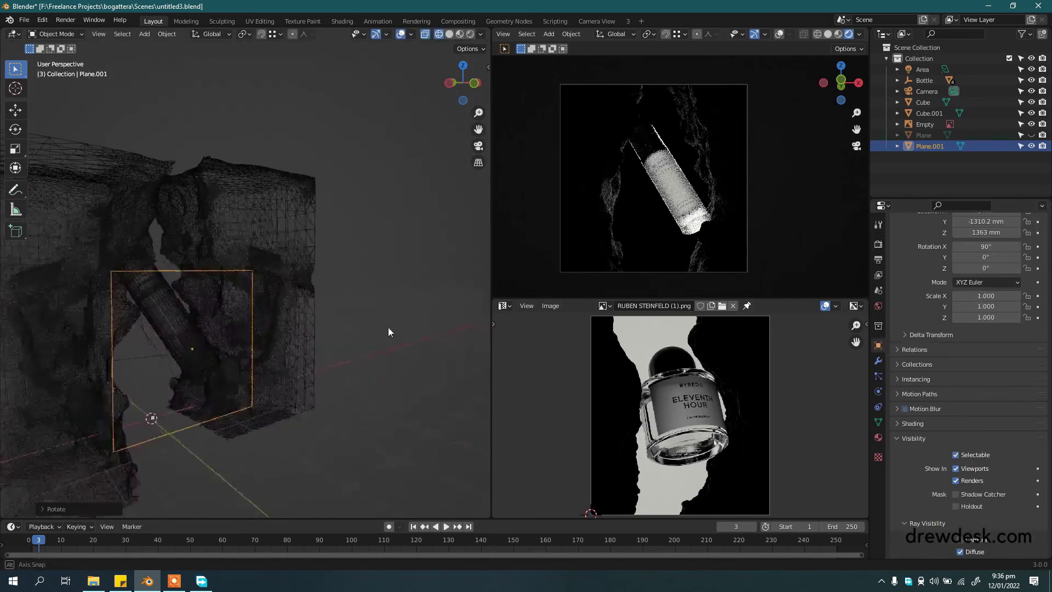
middle_drag(388, 327, 20, 125)
Move the trial plane behind the bottle in front view and give it a new material
key(KP_1)
scroll(245, 296, up, 3)
key(g)
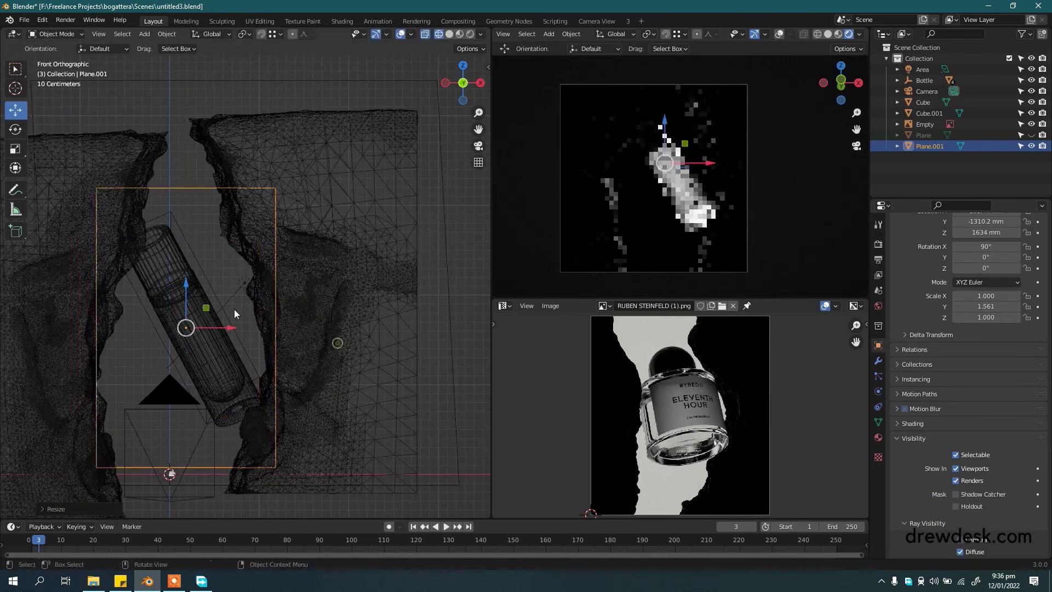
click(878, 438)
click(982, 289)
Unhide the backdrop Plane with Alt+H and set the render engine to Eevee
key(w)
middle_drag(270, 159, 357, 364)
key(alt+h)
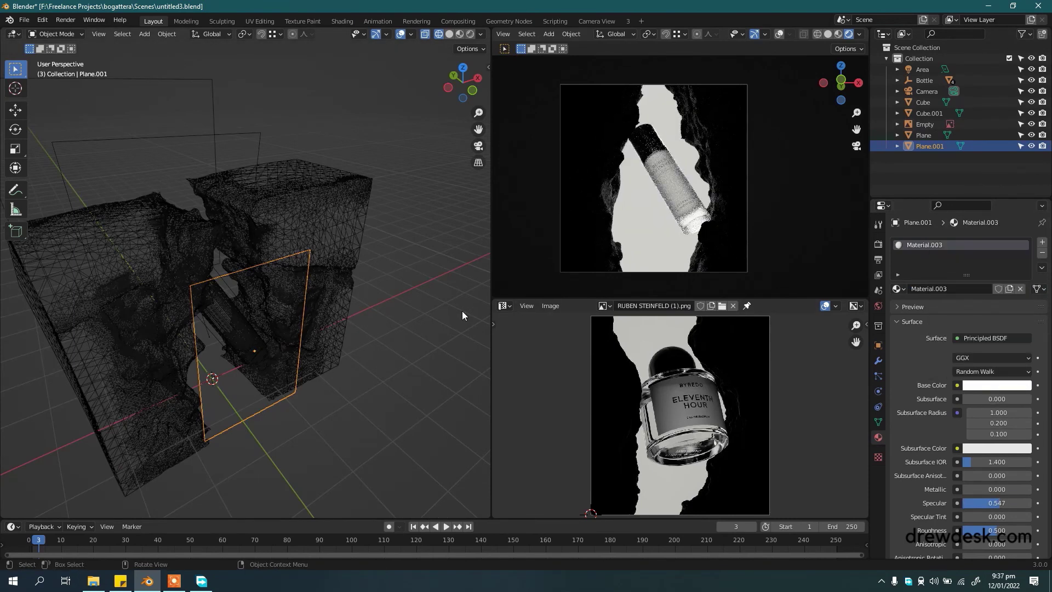
click(263, 410)
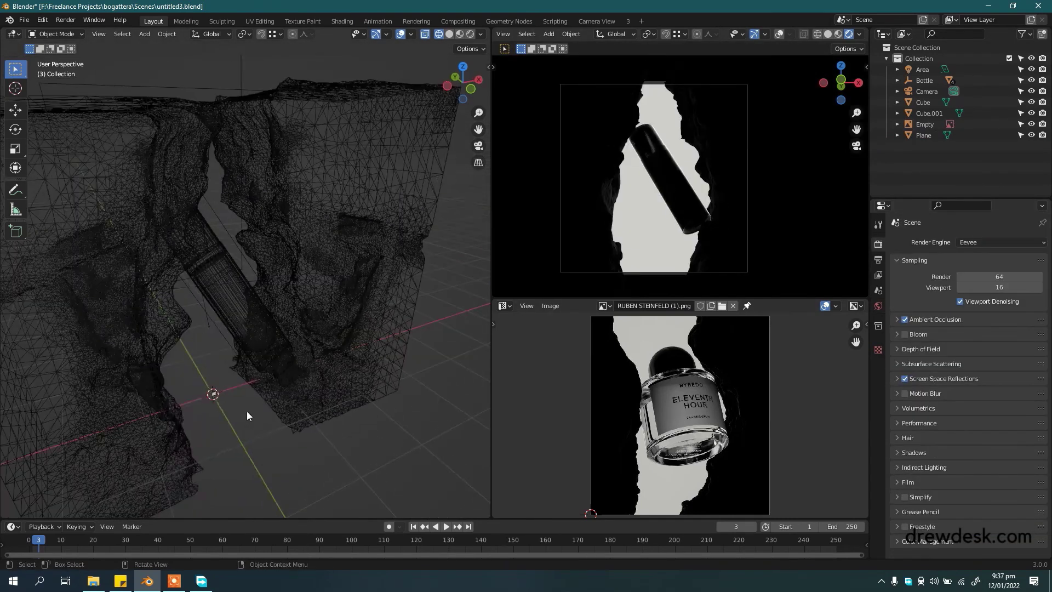
Raise the point light just above the bottle's top and adjust its Power
drag(192, 327, 231, 235)
middle_drag(246, 274, 274, 247)
click(879, 392)
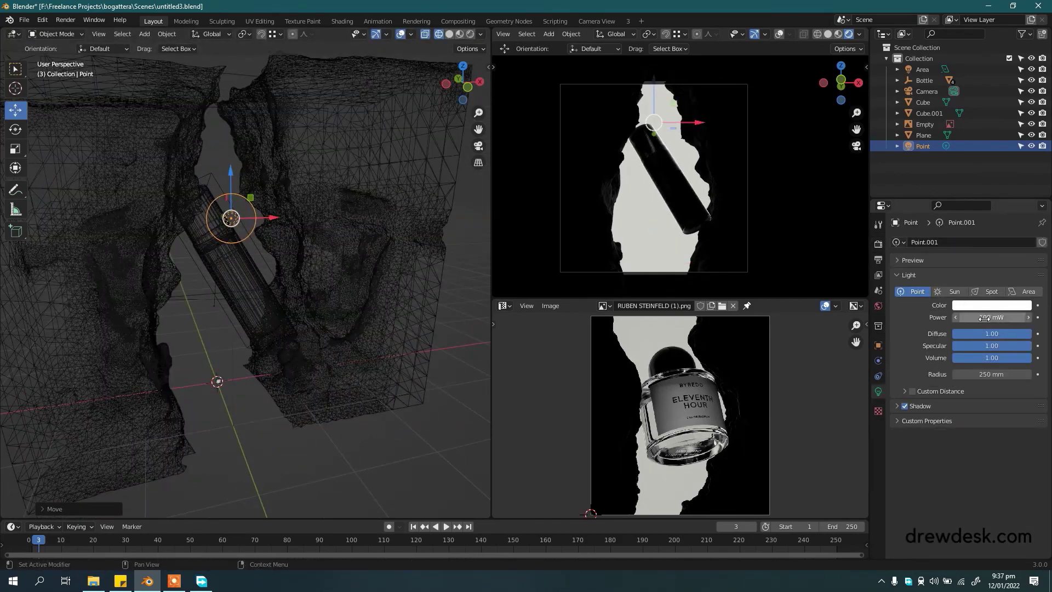